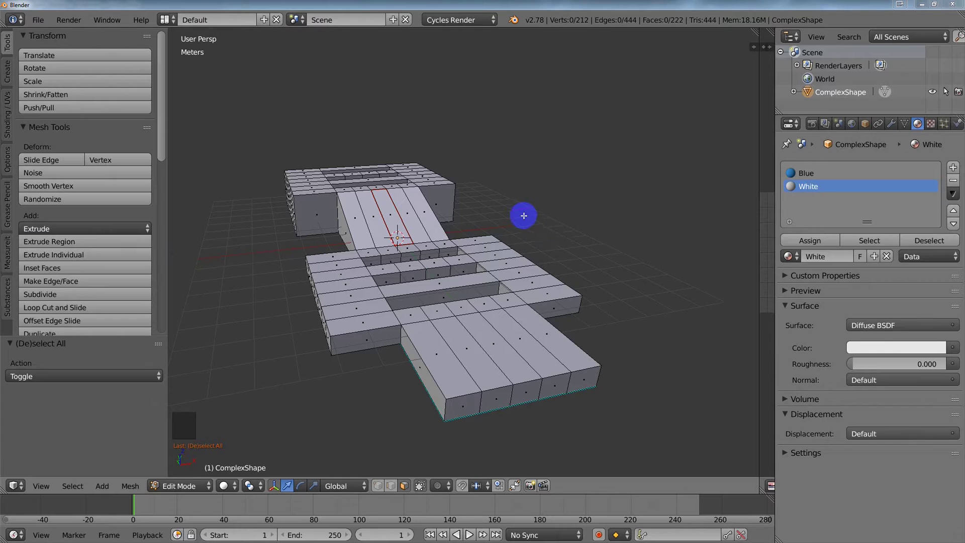
- In face select mode, select all geometry linked to a face on the front slab, and clear the selection
middle_click(561, 214)
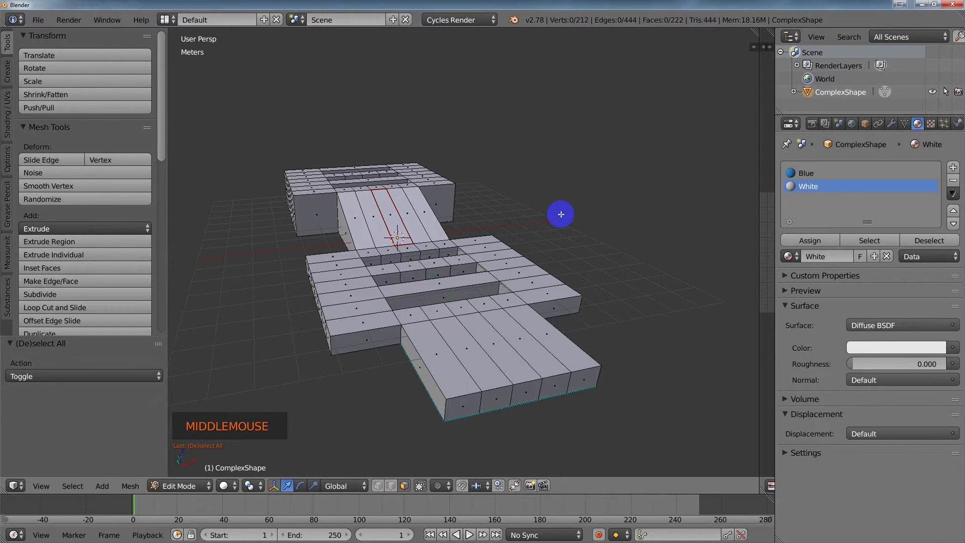
key("ctrl+Tab")
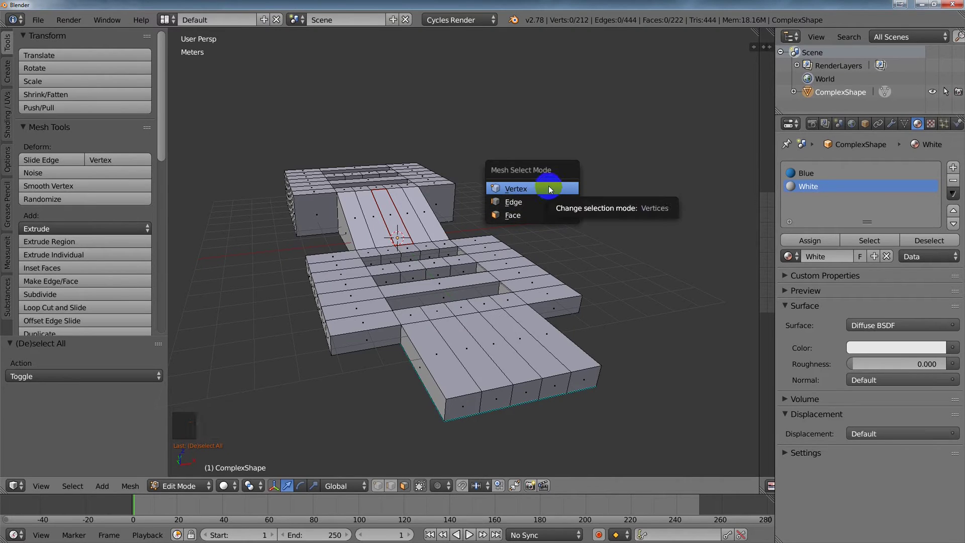
left_click(537, 216)
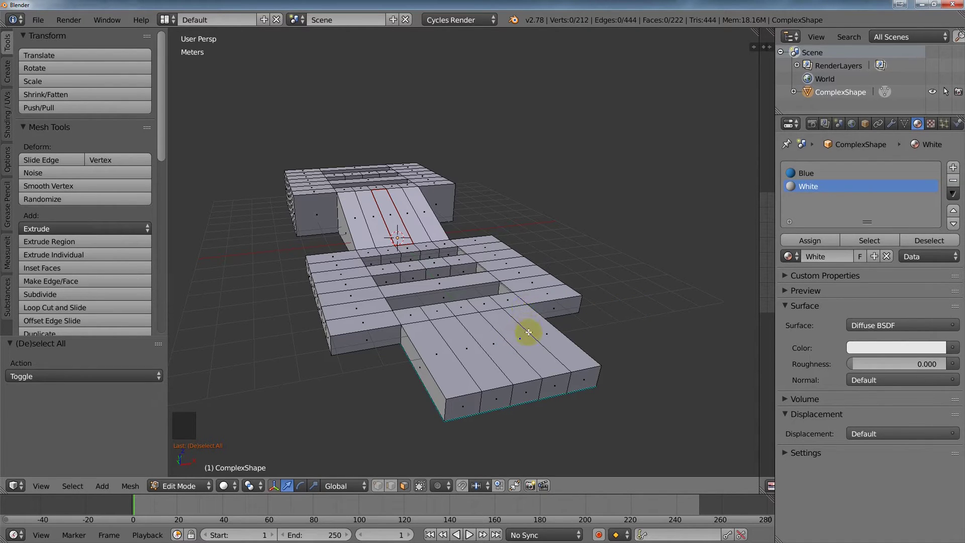
right_click(621, 280)
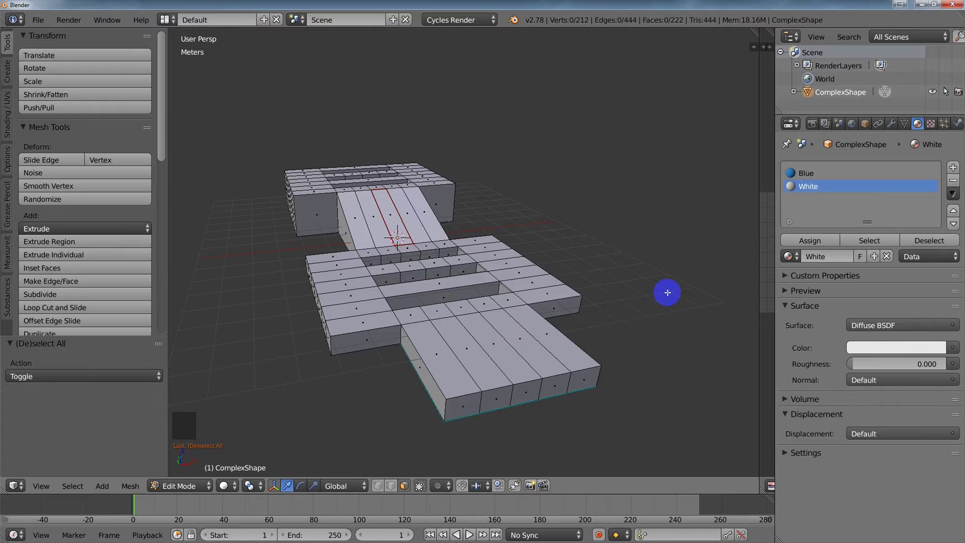
key("l")
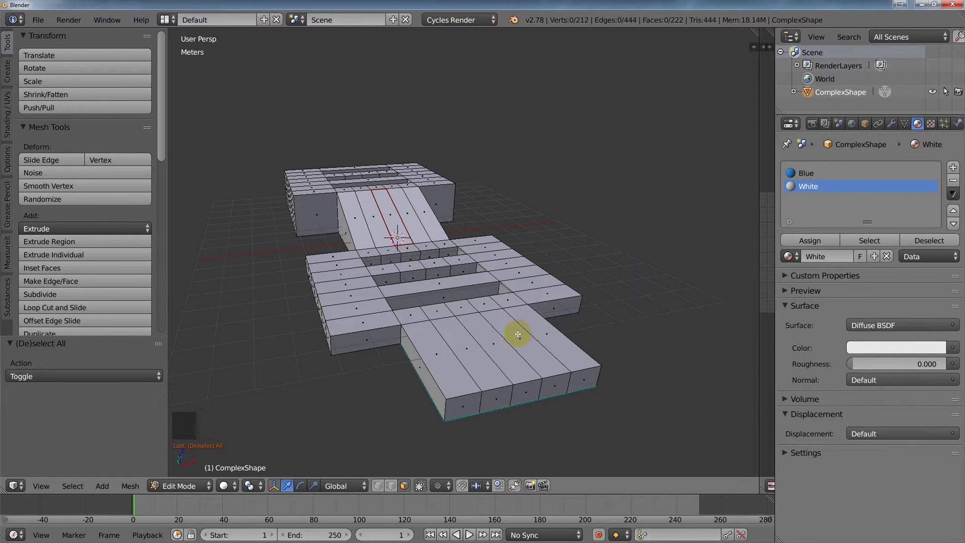
key("l")
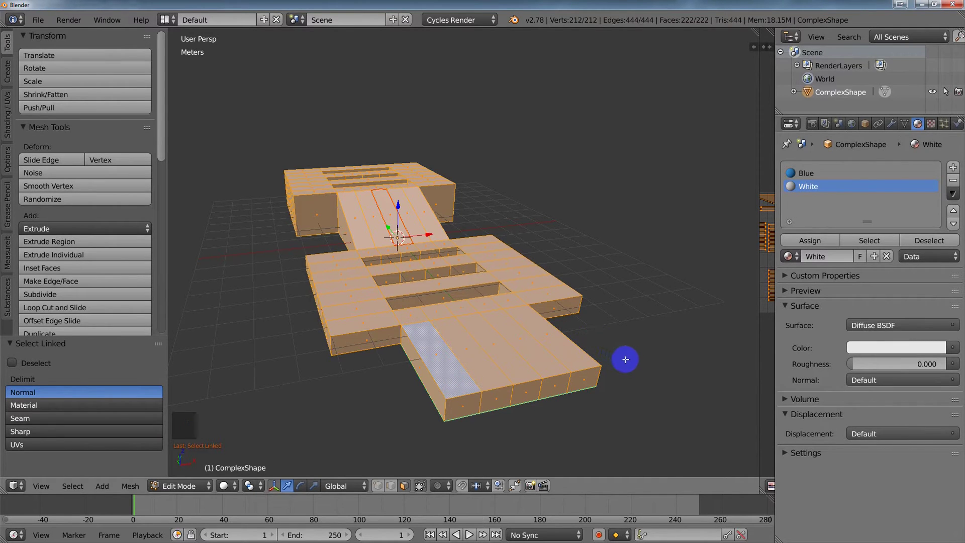
mouse_move(627, 360)
middle_mouse_down()
mouse_move(633, 366)
mouse_move(622, 331)
mouse_move(616, 382)
mouse_move(631, 370)
mouse_move(616, 348)
middle_mouse_up()
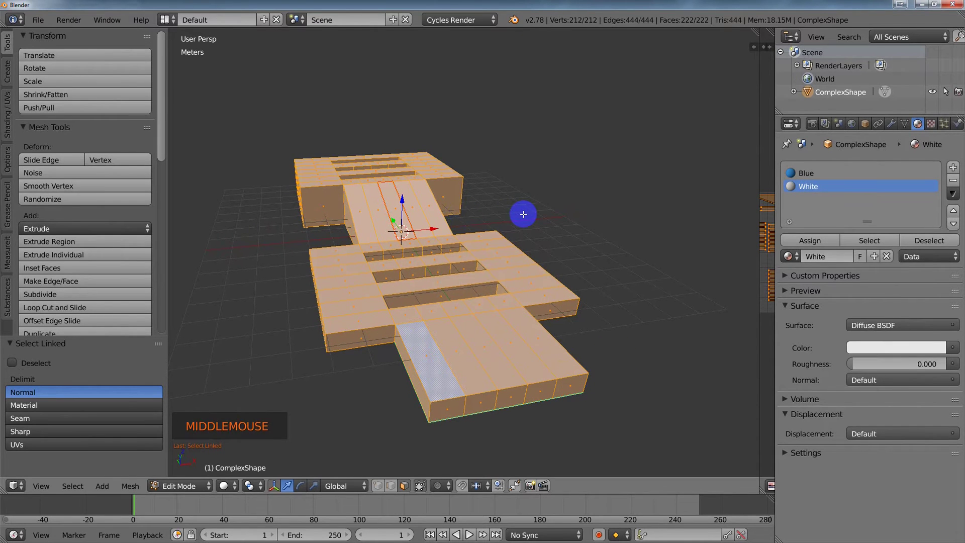
key("a")
- In vertex select mode, select the geometry linked to a vertex on the front slab's upper front edge, and clear the selection
key("ctrl+Tab")
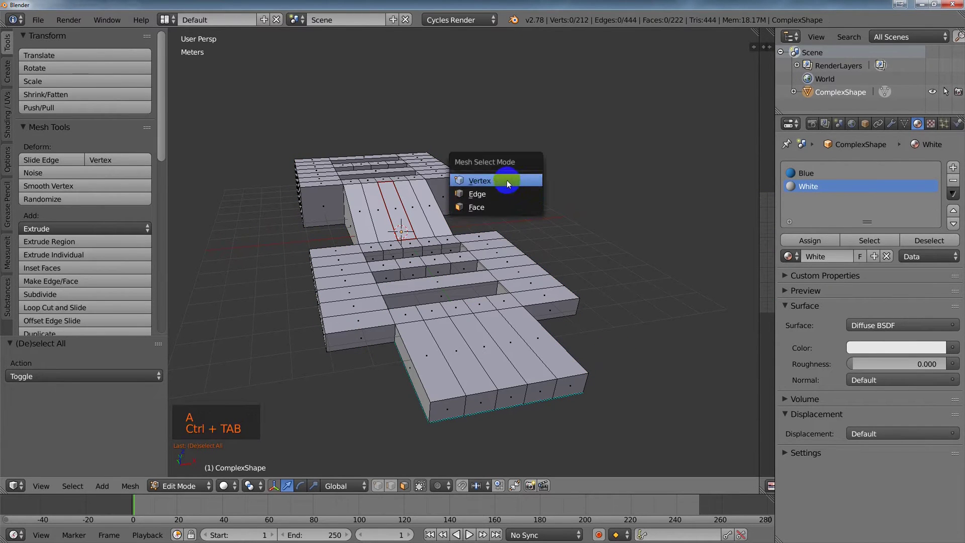
left_click(506, 180)
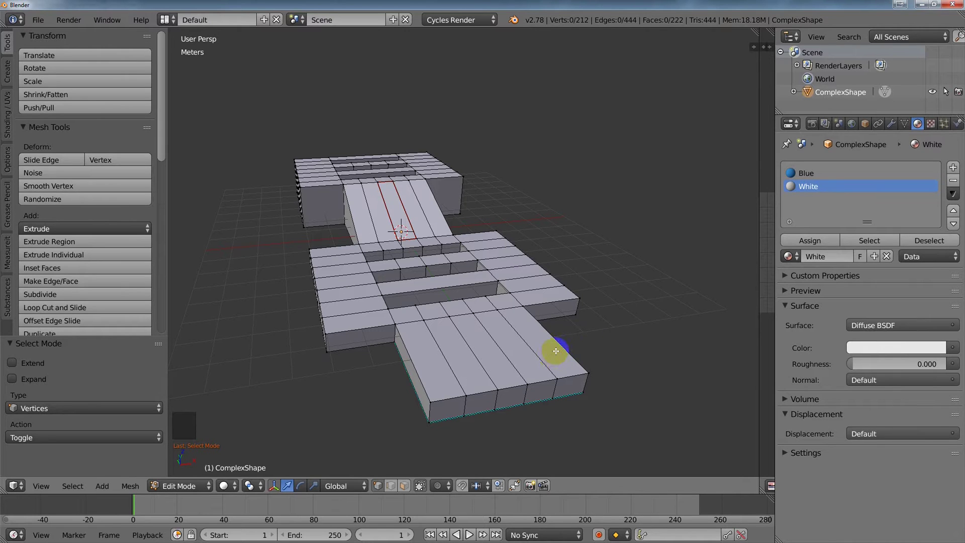
key("l")
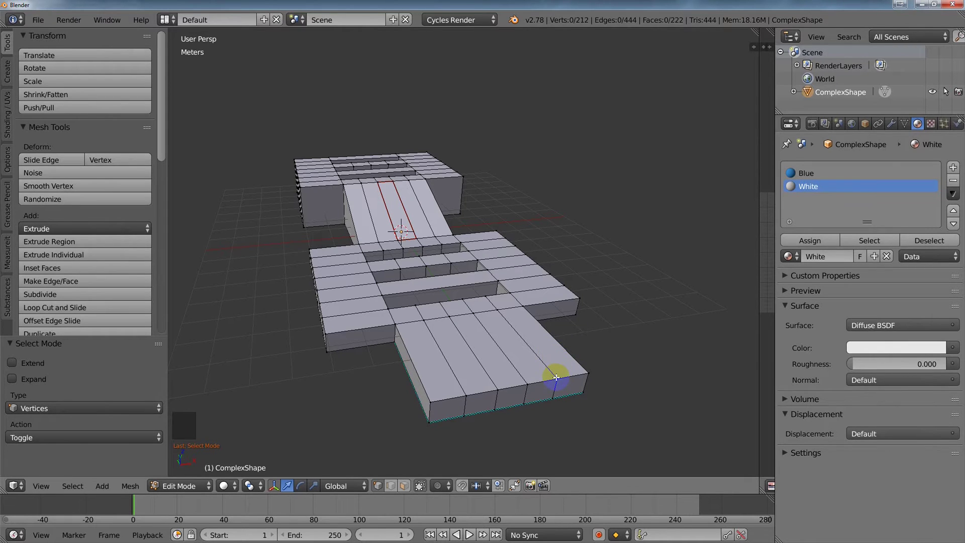
key("l")
key("a")
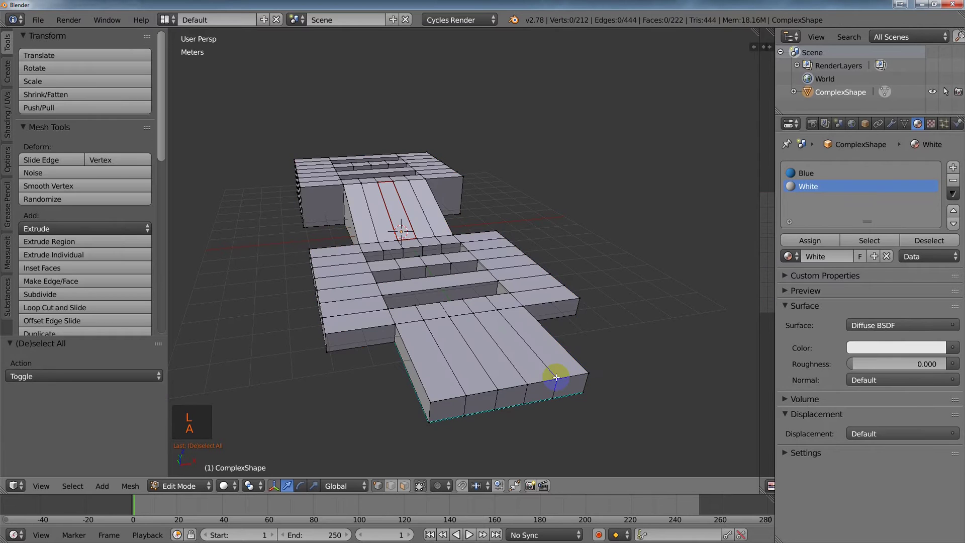
- In edge select mode, select the geometry linked to an edge of the front slab, and deselect everything
key("ctrl+Tab")
left_click(566, 342)
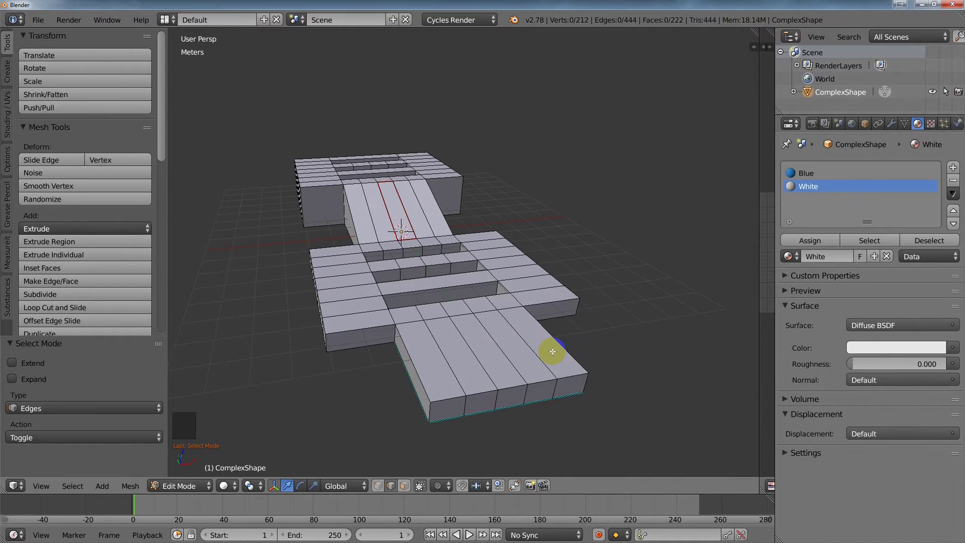
key("l")
key("a")
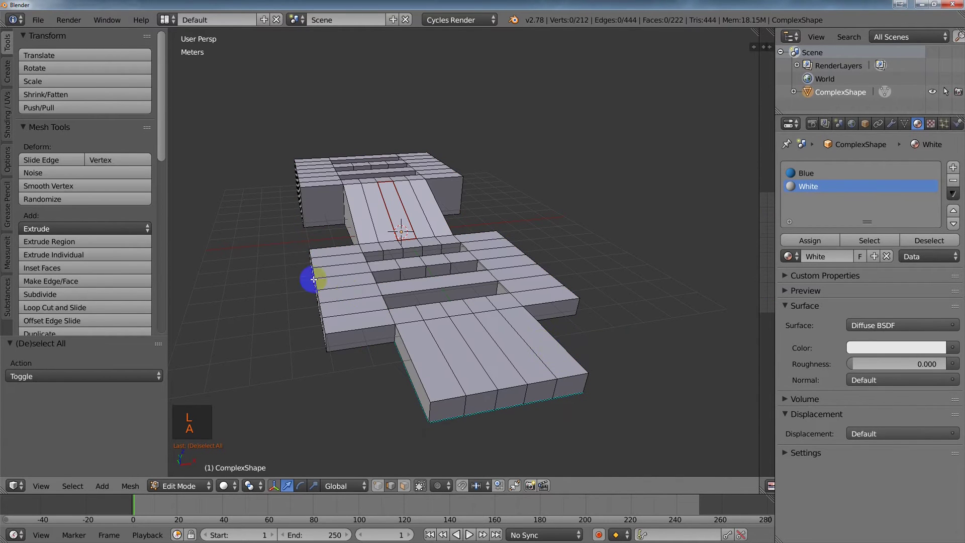
key("l")
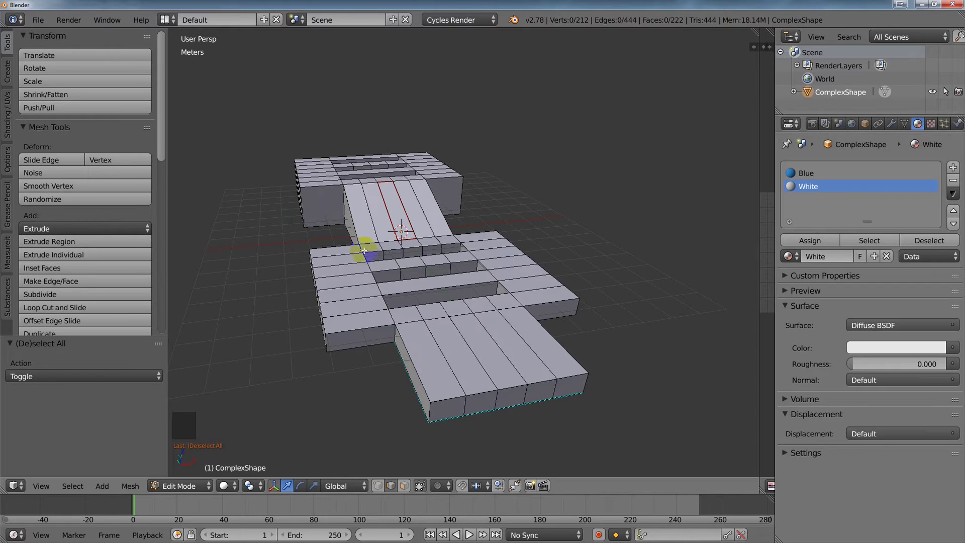
key("l")
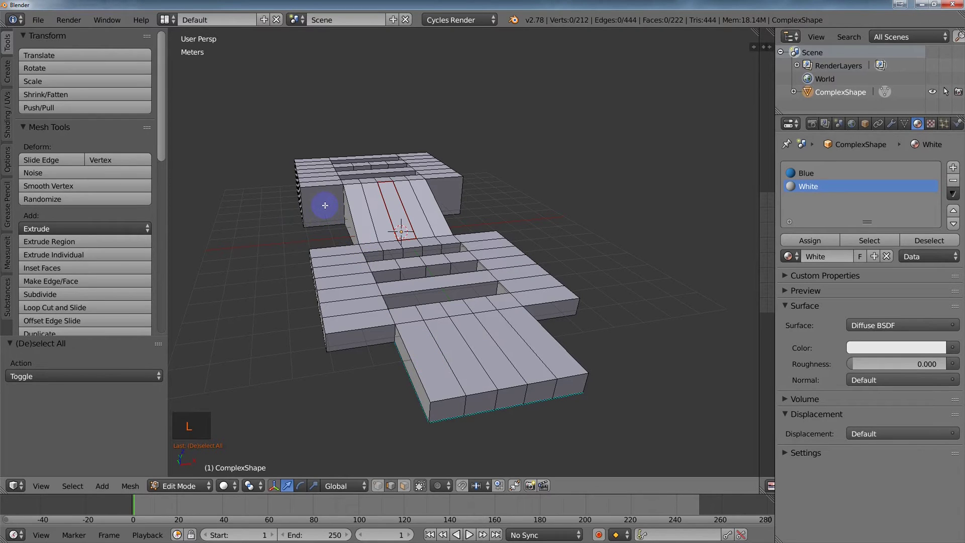
- Return to face select mode, select everything linked to a top face of the front slab, and clear that selection
key("ctrl+Tab")
left_click(312, 216)
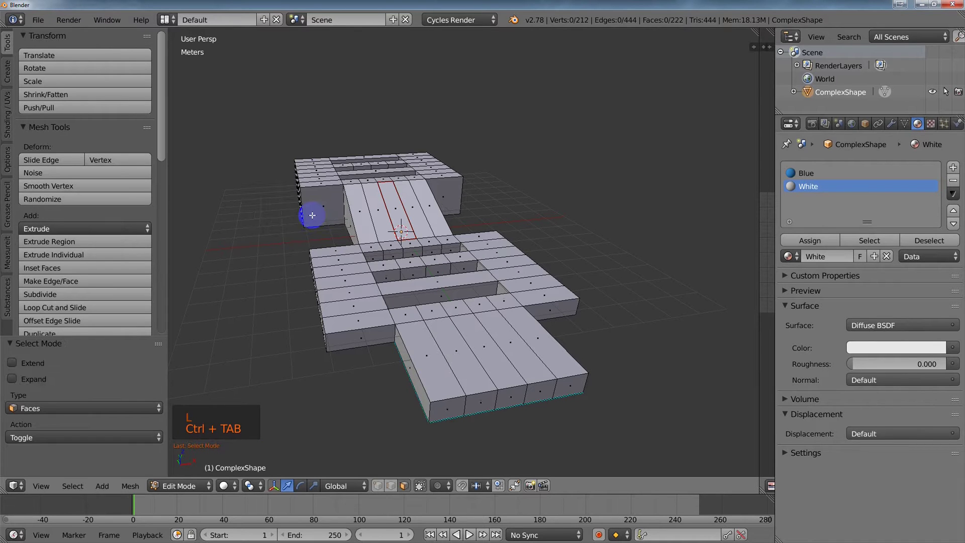
middle_click_drag(578, 388, 558, 364, "shift")
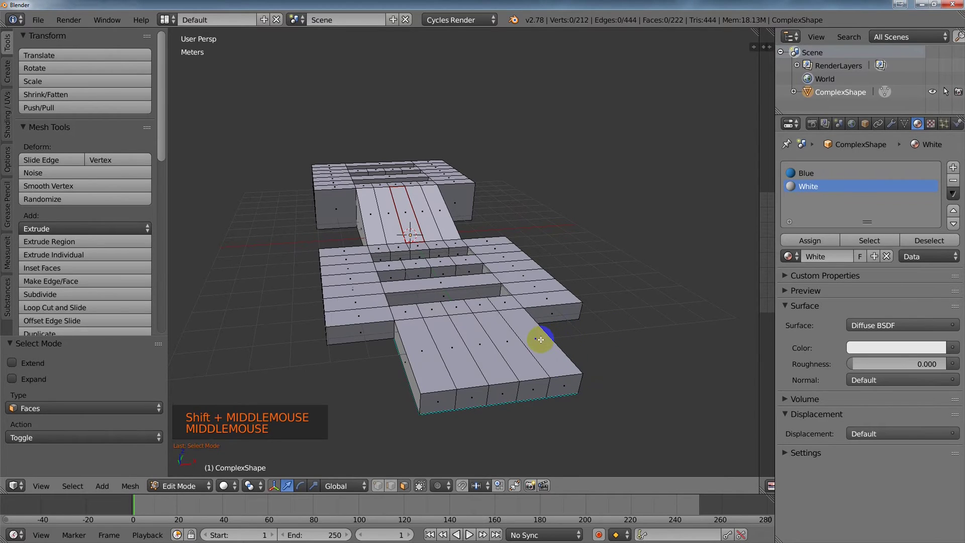
key("l")
key("l")
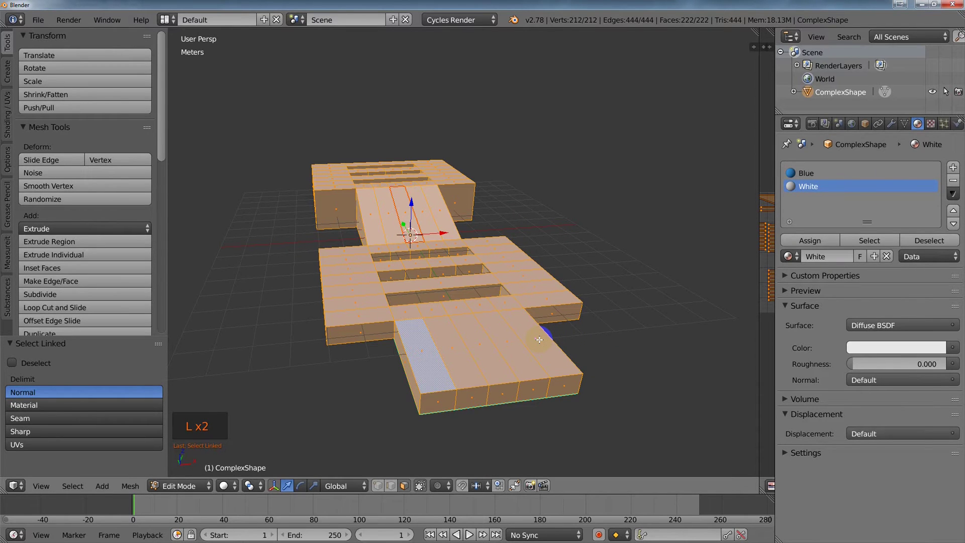
key("a")
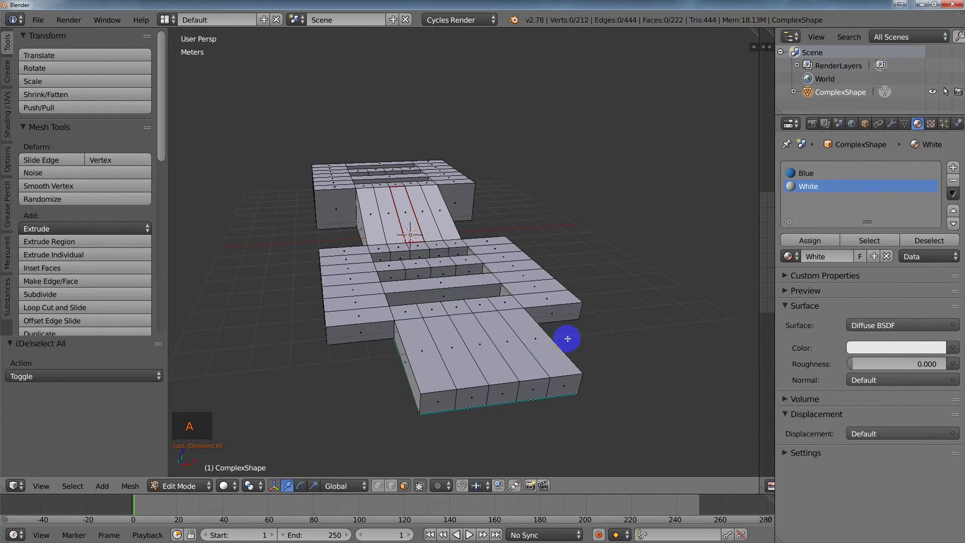
middle_click_drag(581, 340, 586, 338, "shift")
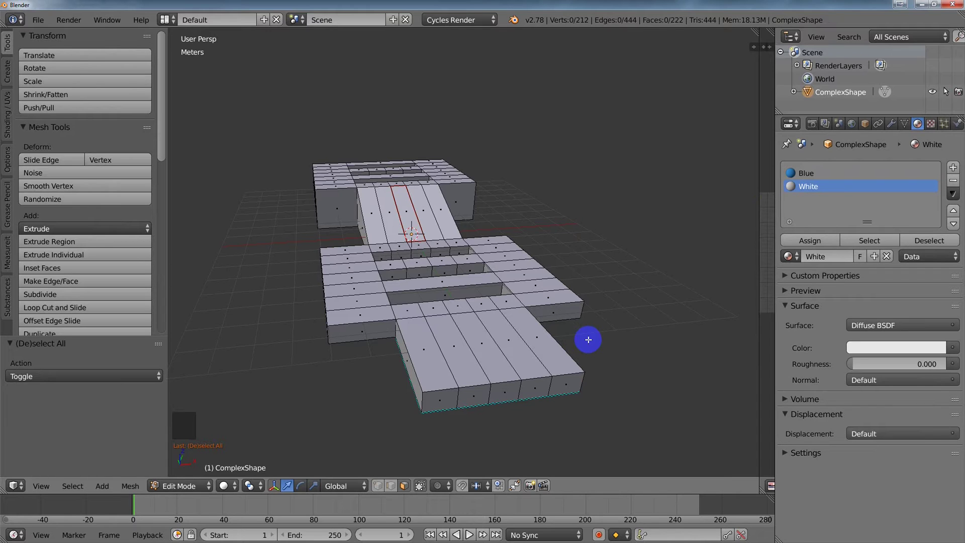
- In vertex select mode, pick one vertex on the front slab's upper front edge and extend the selection to all linked geometry
right_click(534, 333)
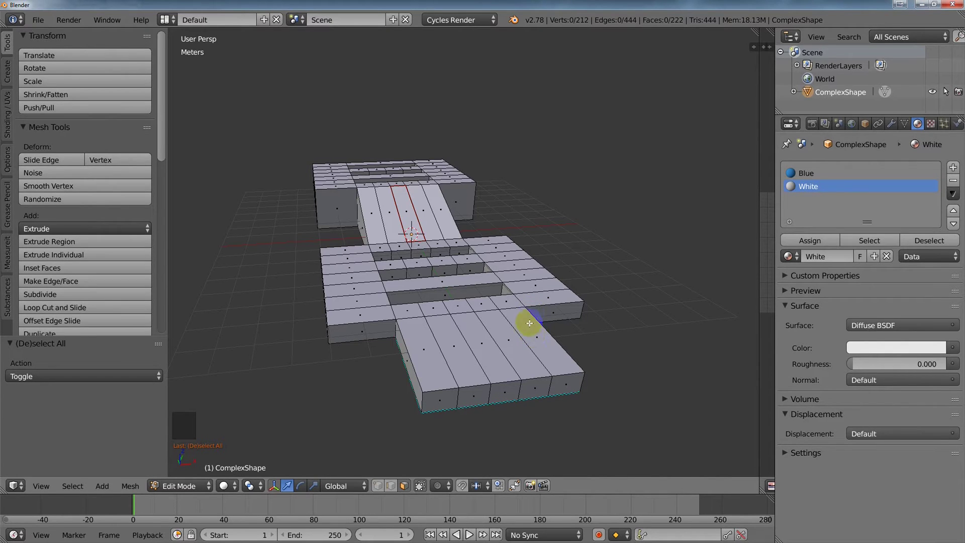
key("ctrl+Tab")
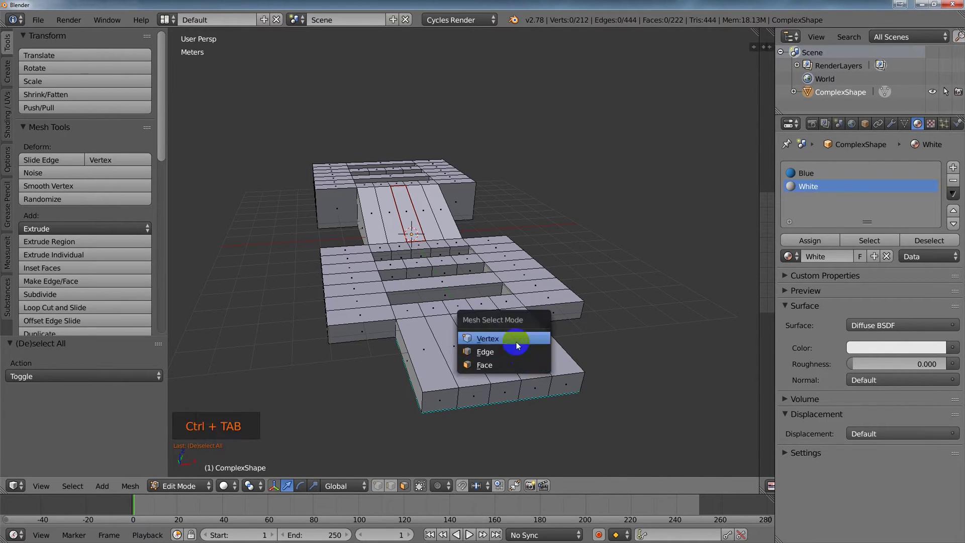
left_click(516, 343)
right_click(522, 378)
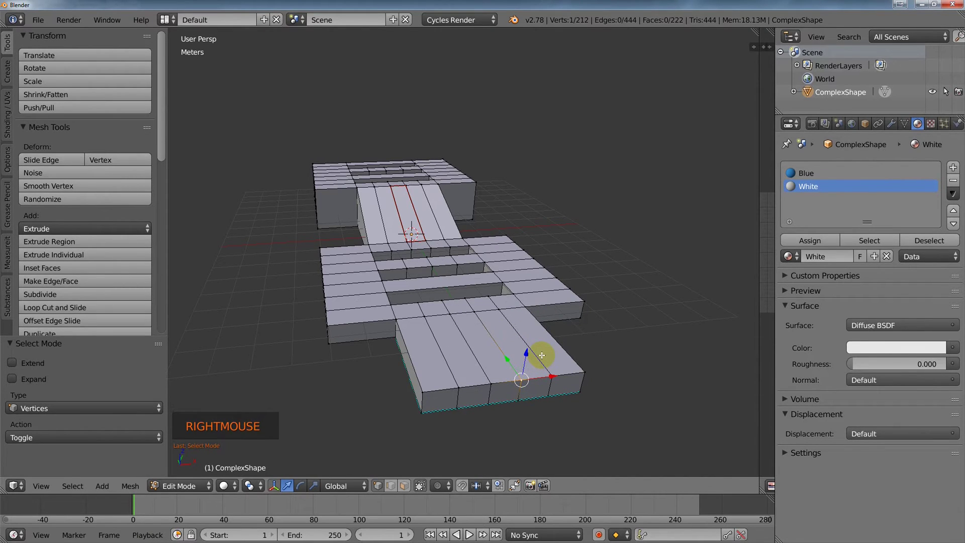
key("ctrl+l")
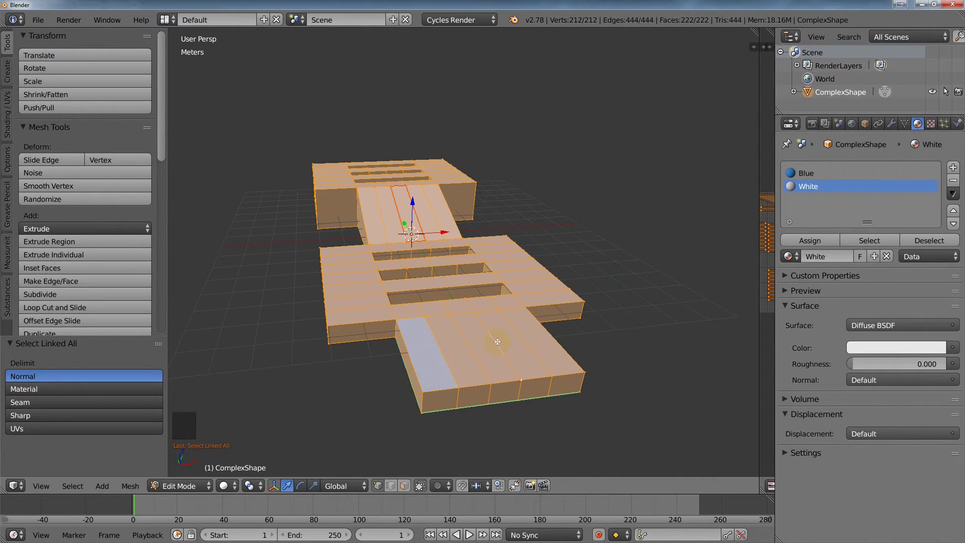
- In edge select mode, pick a single lengthwise edge on the front slab's top and extend the selection to all linked geometry
key("ctrl+Tab")
left_click(442, 353)
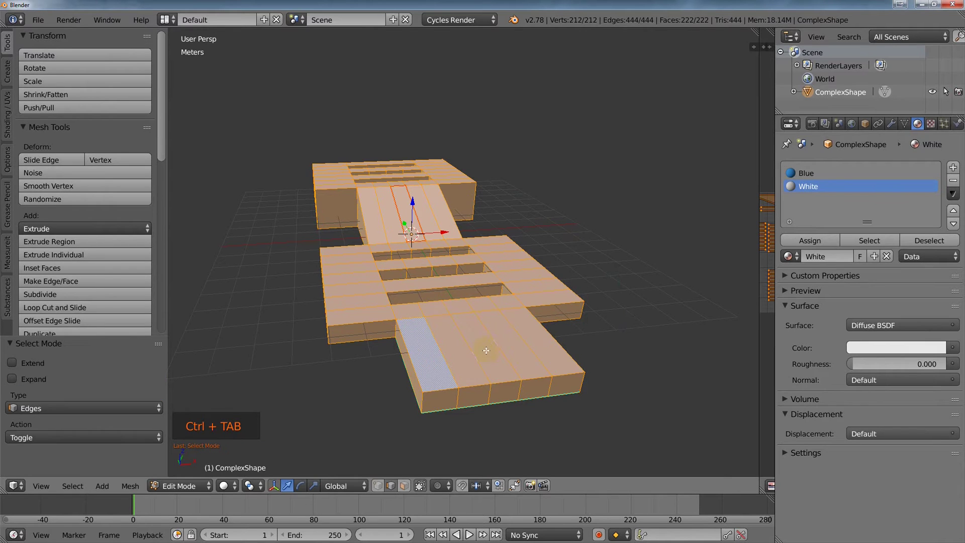
right_click(494, 343)
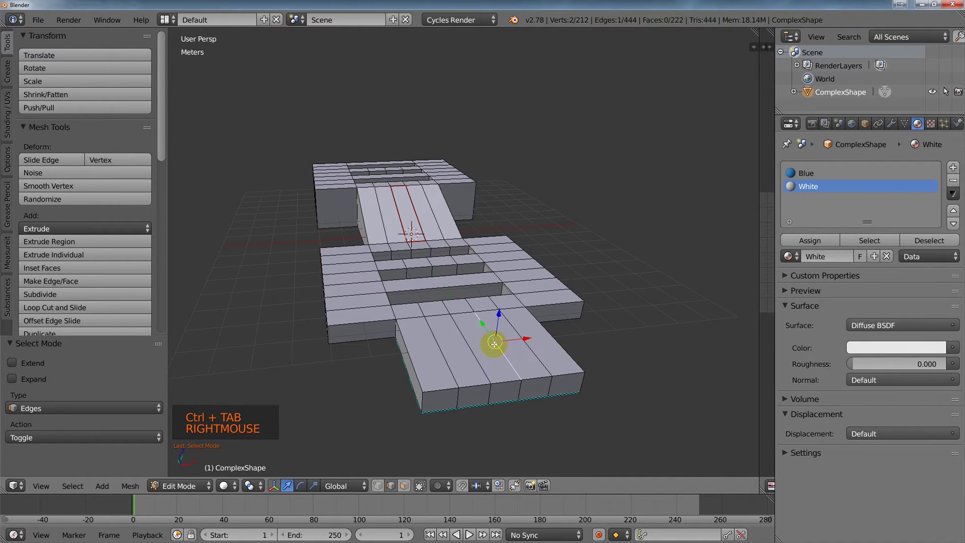
key("ctrl+l")
- In face select mode, select everything linked to the front slab's middle top face, check the Select Linked All delimit options, and deselect everything
key("ctrl+Tab")
left_click(481, 363)
right_click(486, 347)
key("ctrl+l")
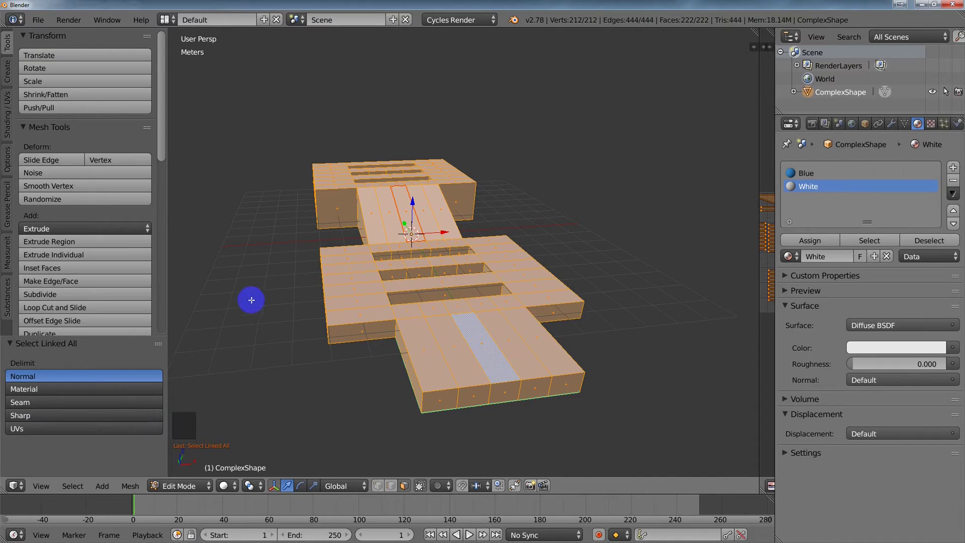
key("F6")
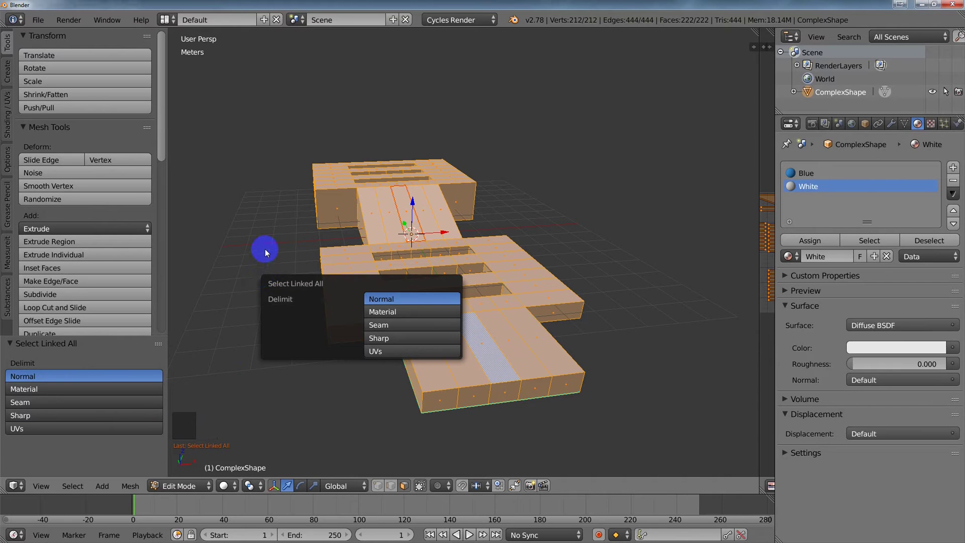
key("a")
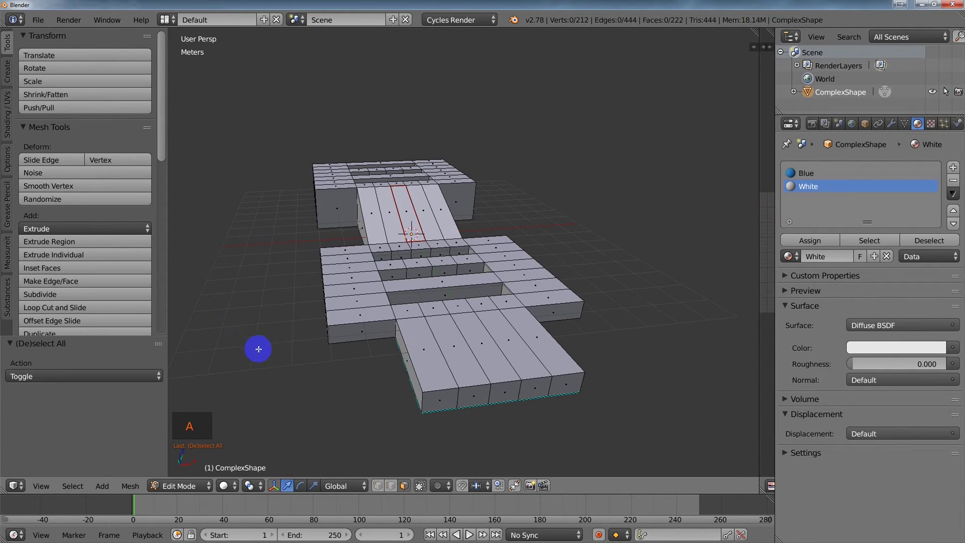
- Switch the viewport to Material shading to display the shape's blue and white materials
key("z")
left_click(220, 321)
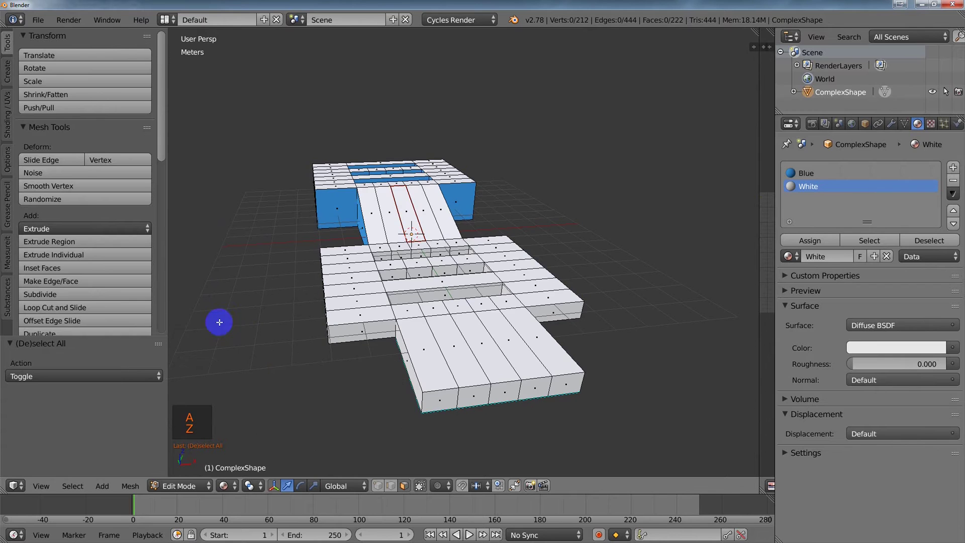
middle_click_drag(359, 399, 351, 398, "shift")
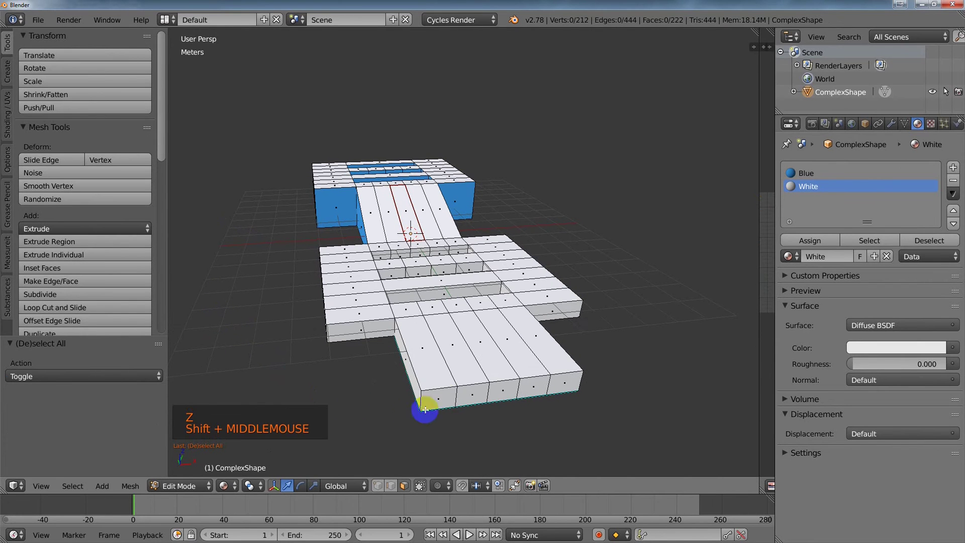
mouse_move(409, 418)
middle_mouse_down()
mouse_move(393, 362)
mouse_move(402, 416)
middle_mouse_up()
middle_click_drag(362, 387, 383, 390, "shift")
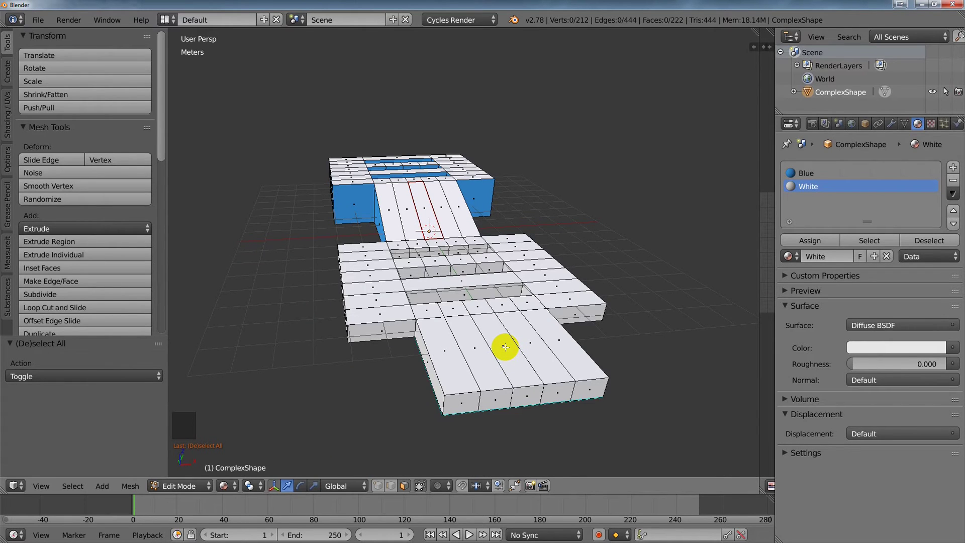
- Select the faces linked to the front slab's middle top face with Delimit set to Material, inspect the selection, and clear it
key("l")
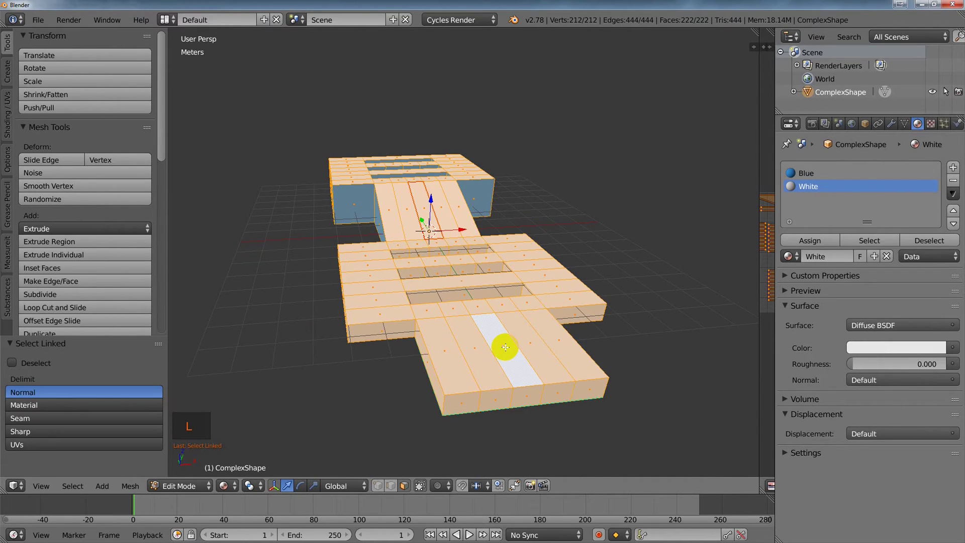
left_click(50, 405)
mouse_move(442, 278)
middle_mouse_down()
mouse_move(483, 340)
mouse_move(467, 269)
mouse_move(502, 282)
mouse_move(406, 356)
mouse_move(409, 318)
mouse_move(456, 338)
mouse_move(504, 314)
mouse_move(407, 360)
mouse_move(491, 299)
mouse_move(459, 274)
middle_mouse_up()
middle_click_drag(495, 312, 431, 378)
middle_click_drag(506, 272, 485, 283, "shift")
middle_click_drag(485, 282, 424, 315)
scroll(485, 288, "down", 1)
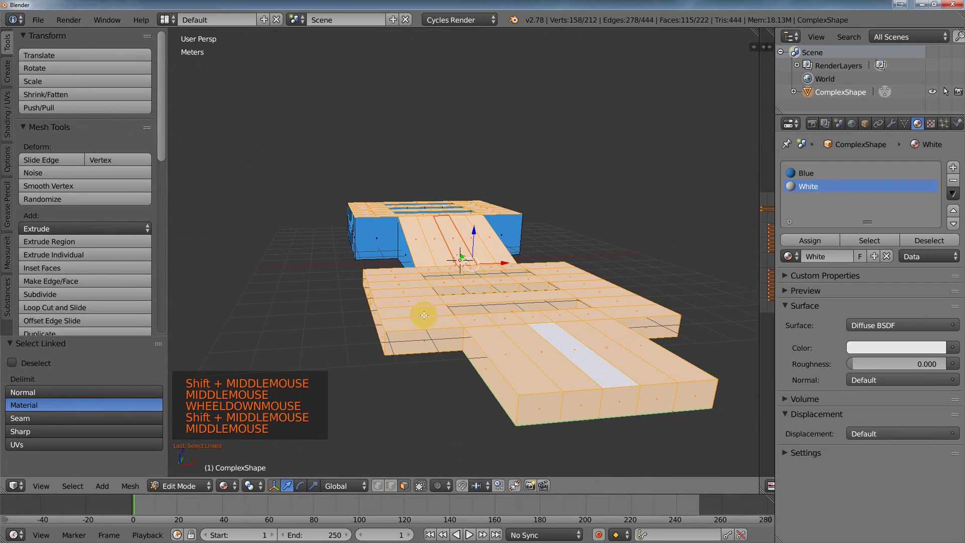
key("a")
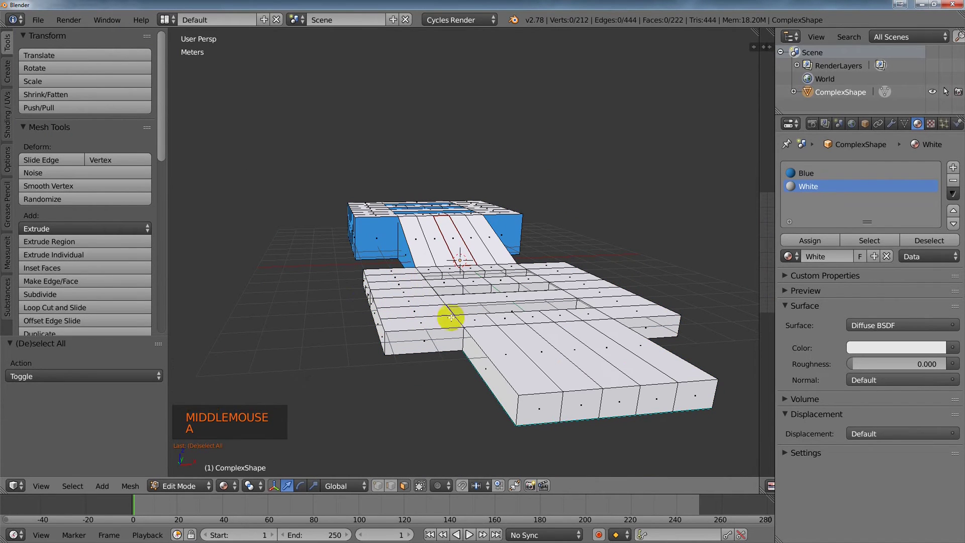
- Select the geometry linked to the front slab's middle top face with Delimit set to Seam
right_click(541, 352)
key("ctrl+l")
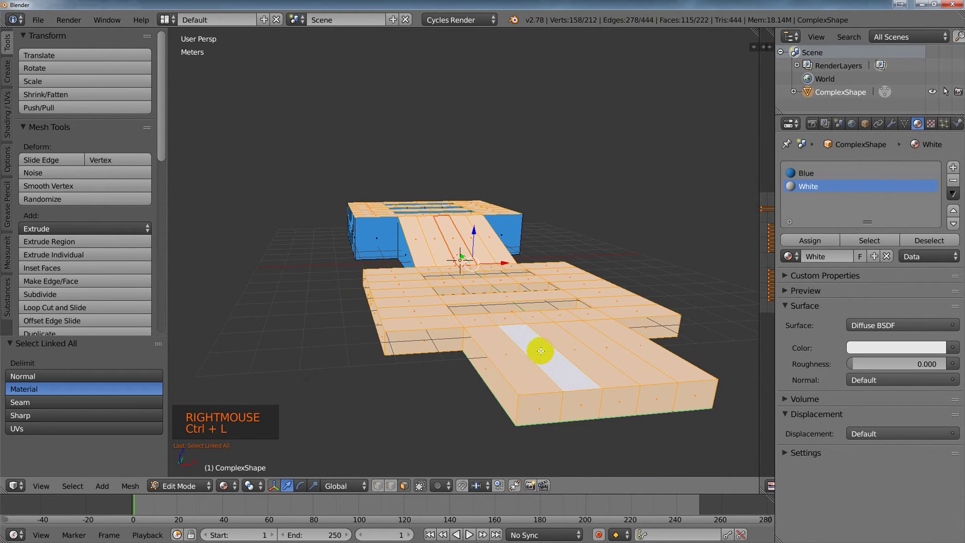
left_click(58, 402)
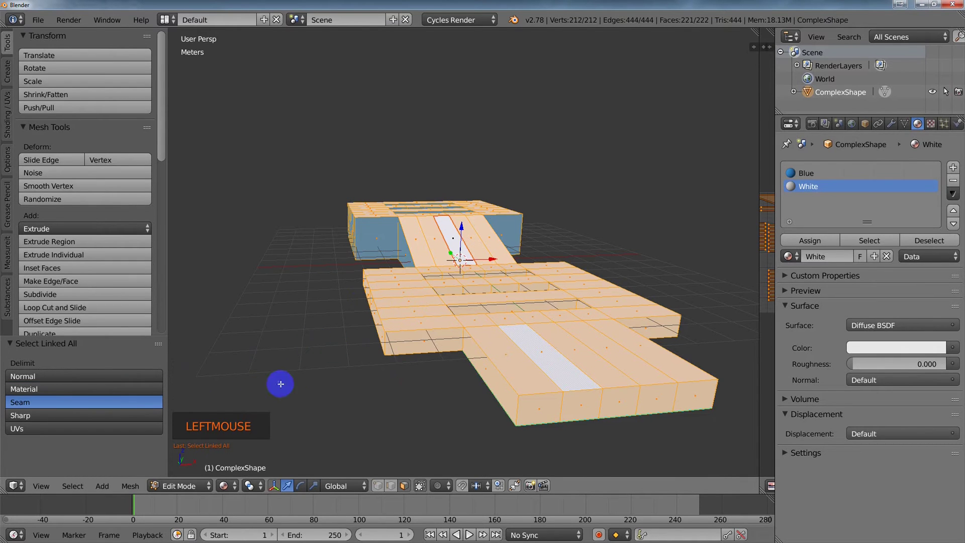
- Switch the viewport to Solid shading, inspect the seam-bounded face on the ramp, and clear the selection
scroll(476, 227, "up", 2)
scroll(476, 227, "up", 2)
middle_click_drag(468, 221, 453, 278, "shift")
key("z")
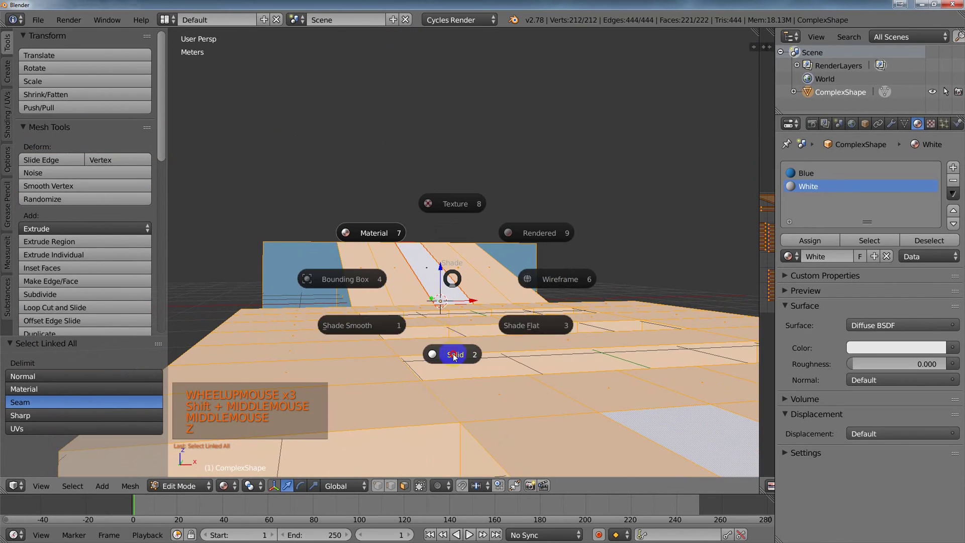
scroll(452, 352, "down", 2)
mouse_move(452, 351)
middle_mouse_down("shift")
mouse_move(438, 272)
mouse_move(437, 327)
middle_mouse_up("shift")
middle_click_drag(424, 211, 422, 257, "shift")
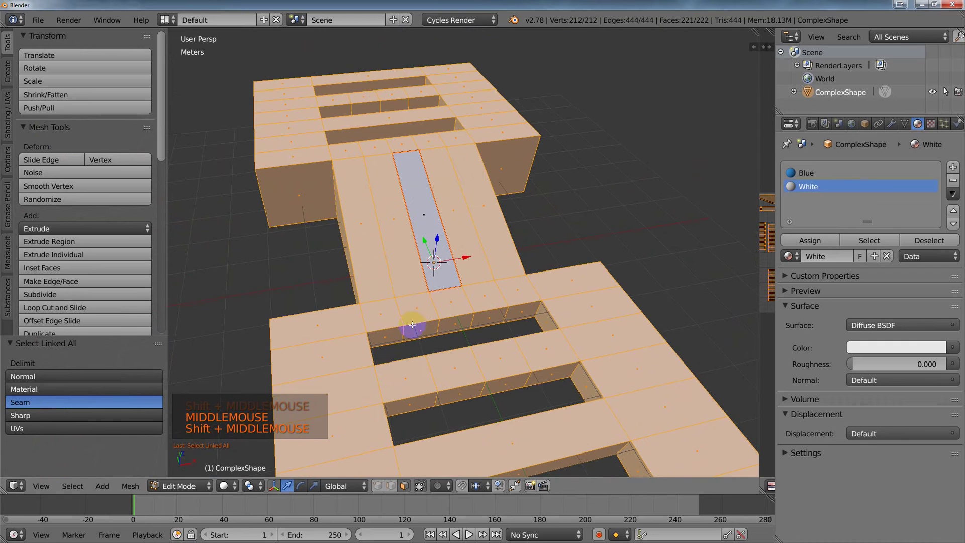
scroll(409, 329, "down", 1)
middle_click_drag(409, 329, 394, 288, "shift")
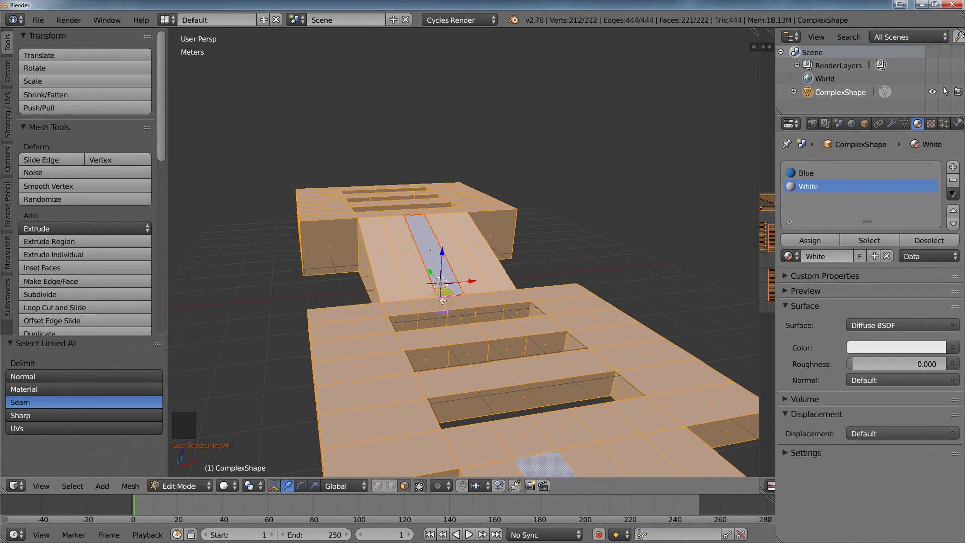
middle_click_drag(441, 310, 418, 310)
scroll(438, 310, "down", 1)
key("a")
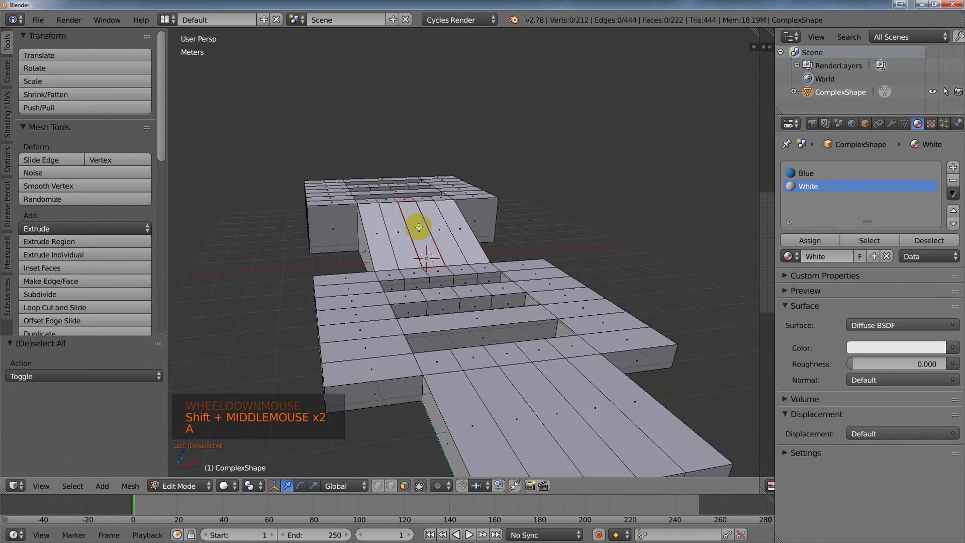
- Compare Seam-delimited linked selections started from the ramp's seam-bounded face and from the face just beyond the ramp's lower end
right_click(419, 227)
key("l")
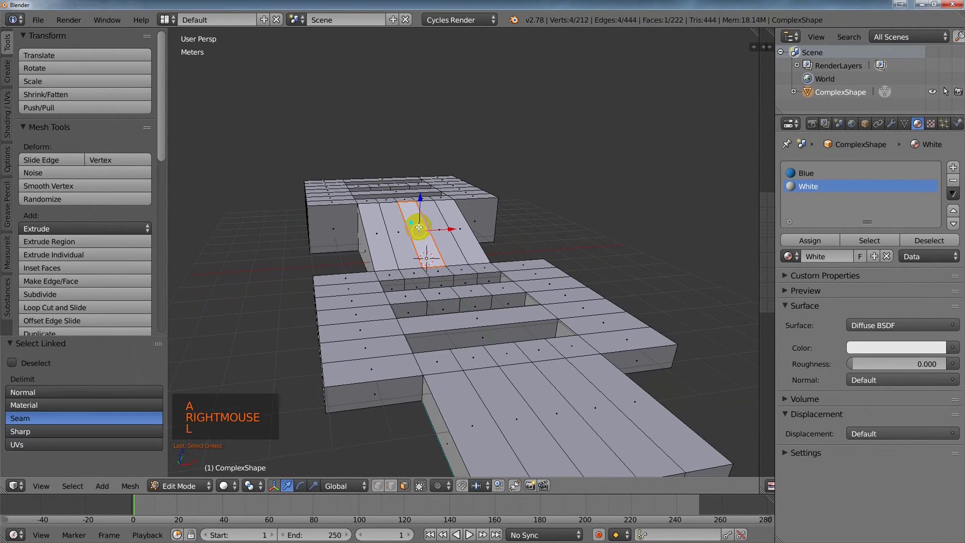
key("a")
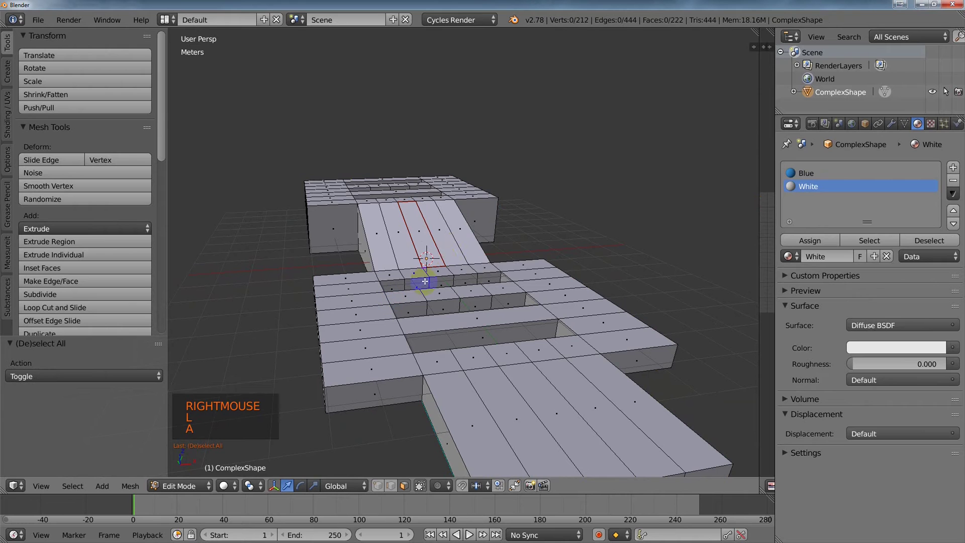
right_click(424, 280)
key("ctrl+l")
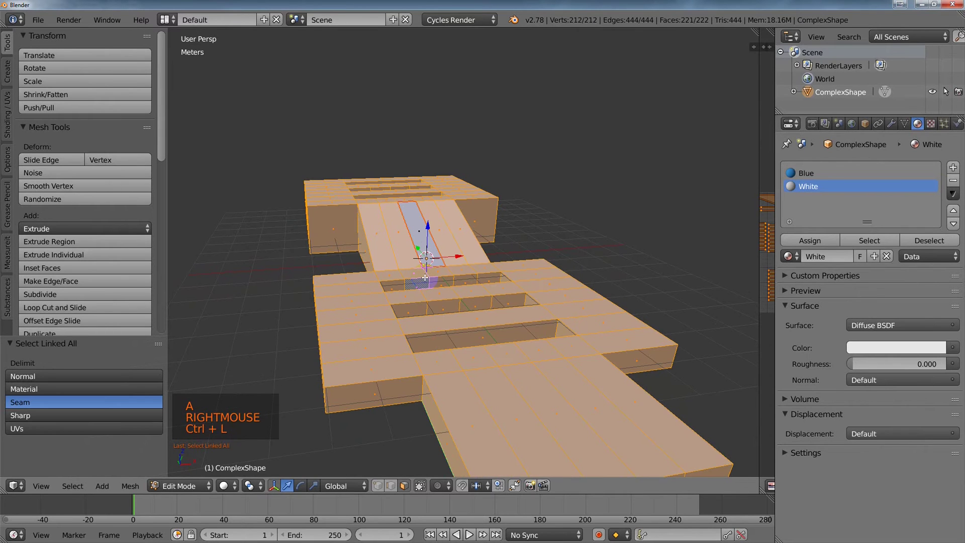
- Select the faces linked to the middle face on the front slab's underside with Delimit set to Sharp, and clear the selection
middle_click_drag(334, 346, 518, 278)
right_click(563, 298)
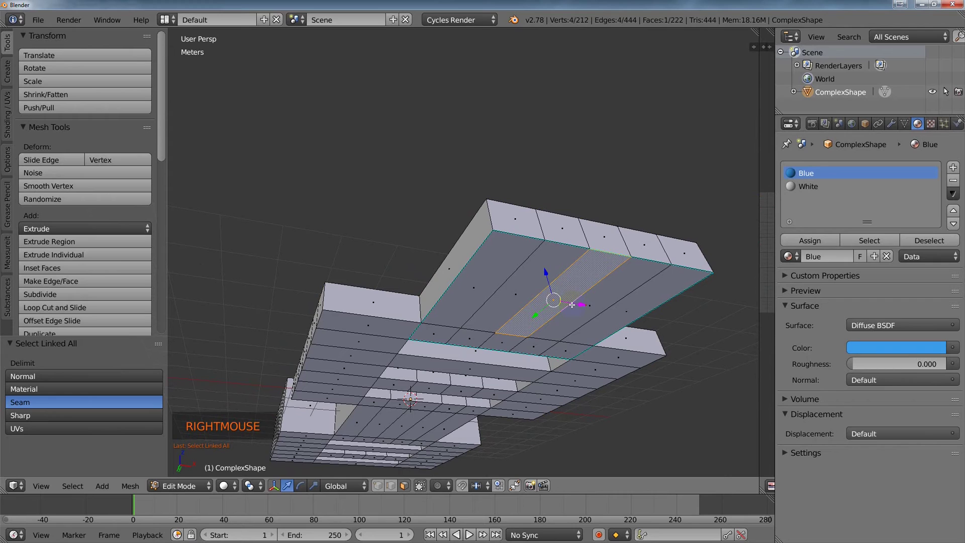
key("ctrl+l")
left_click(98, 415)
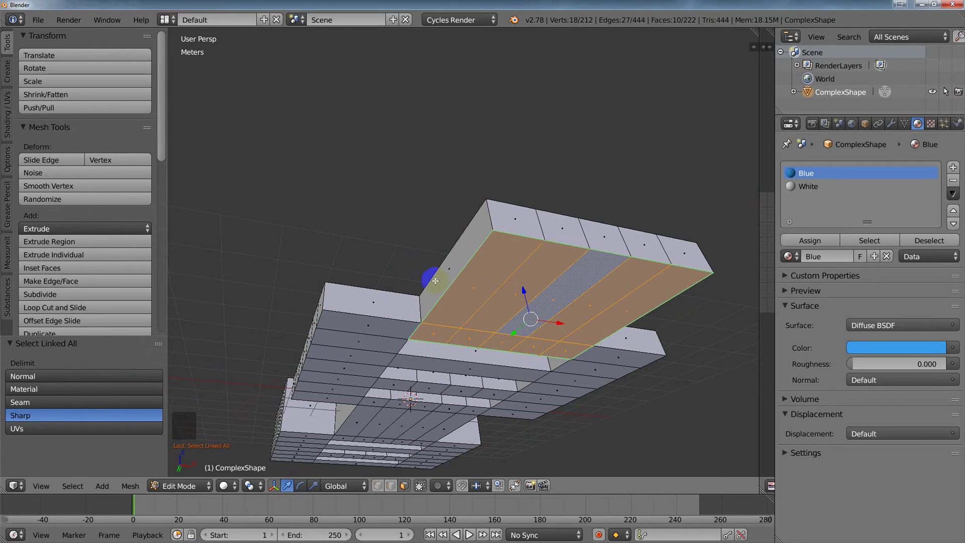
key("a")
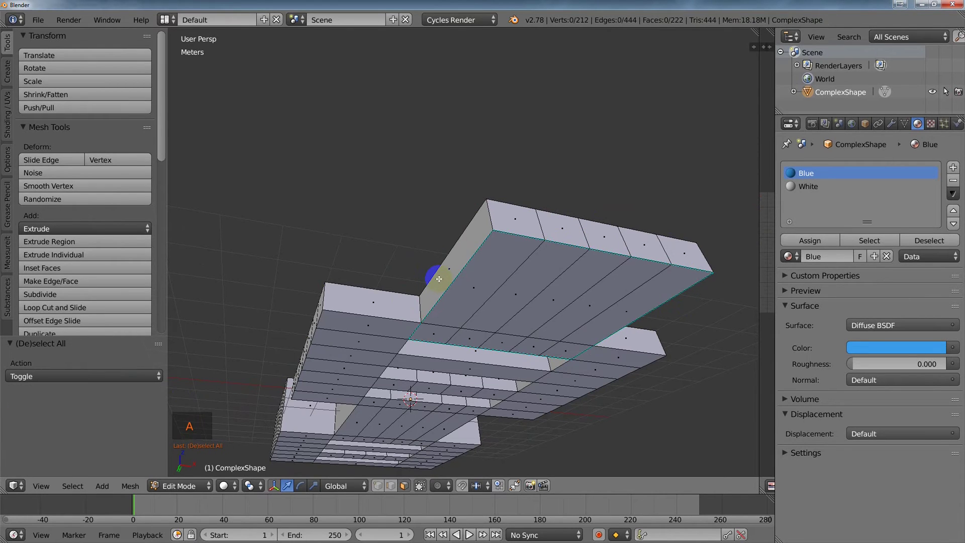
- Select the Sharp-delimited geometry linked to the front slab's side face, inspect it, and select the whole mesh
key("l")
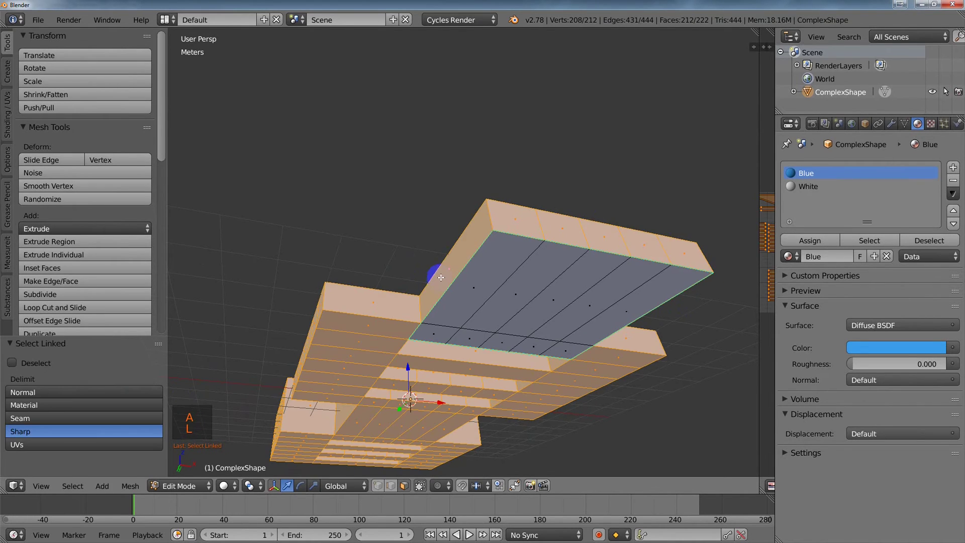
middle_click_drag(565, 243, 510, 281)
key("a")
key("a")
key("a")
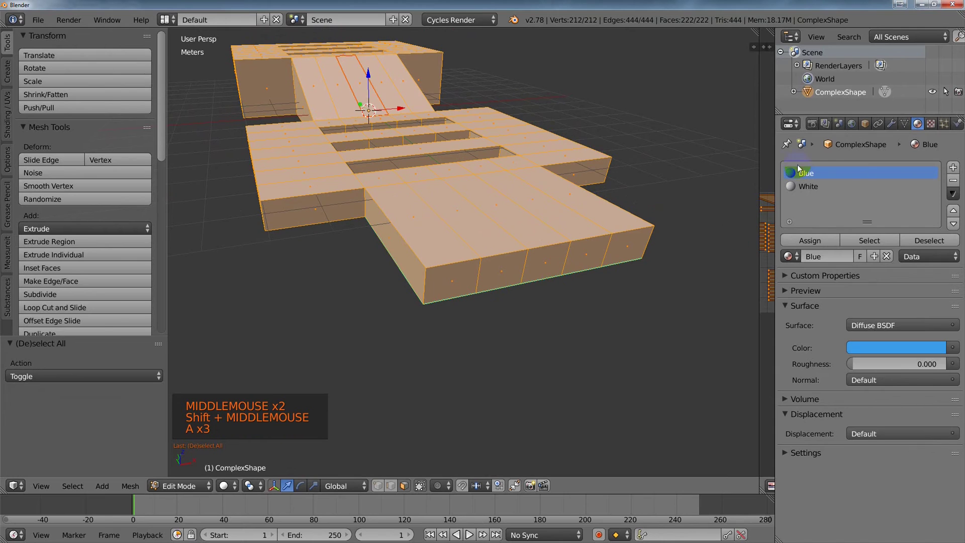
- Select the faces linked to the front slab's middle top face with Delimit set to UVs, and clear the selection
mouse_move(759, 145)
left_mouse_down()
mouse_move(566, 151)
mouse_move(774, 134)
left_mouse_up()
middle_click_drag(594, 173, 480, 287, "shift")
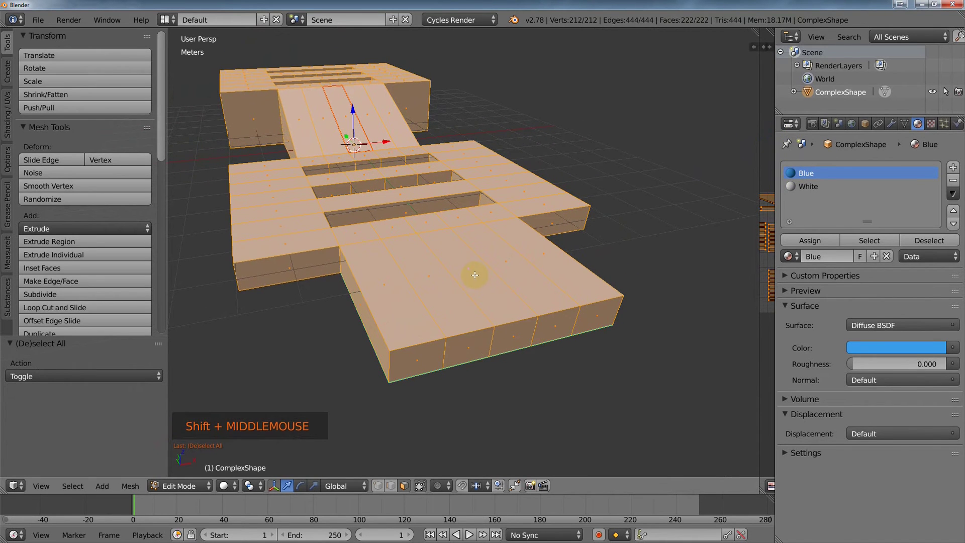
key("l")
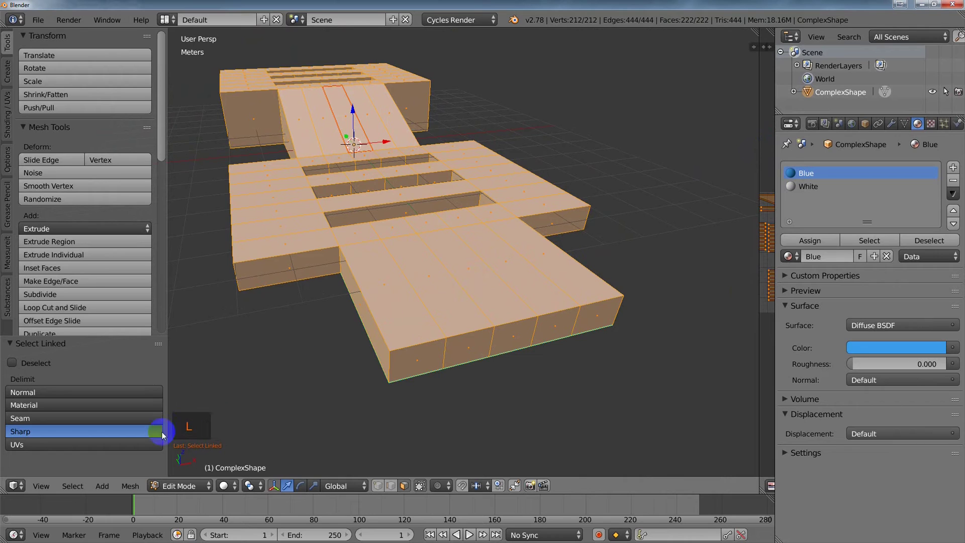
left_click(153, 445)
key("l")
key("l")
key("a")
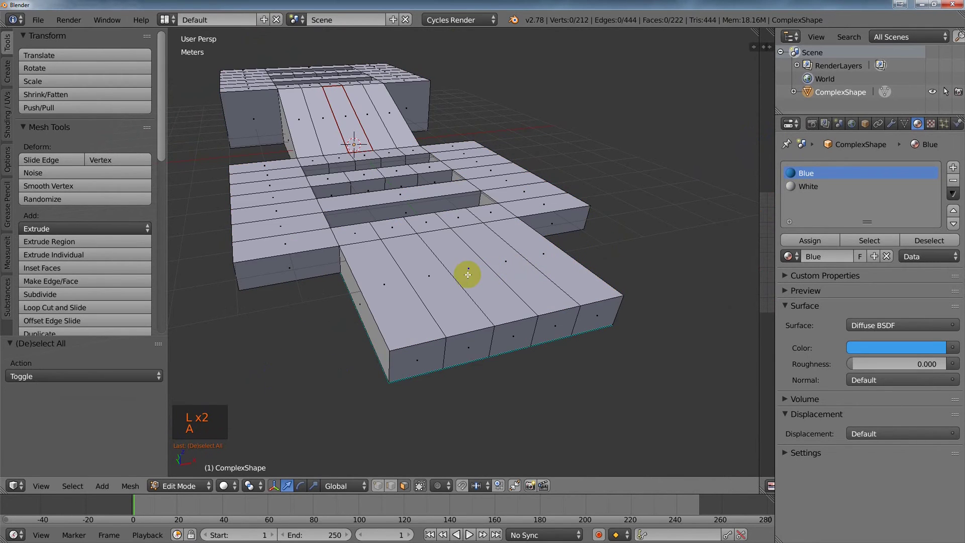
key("l")
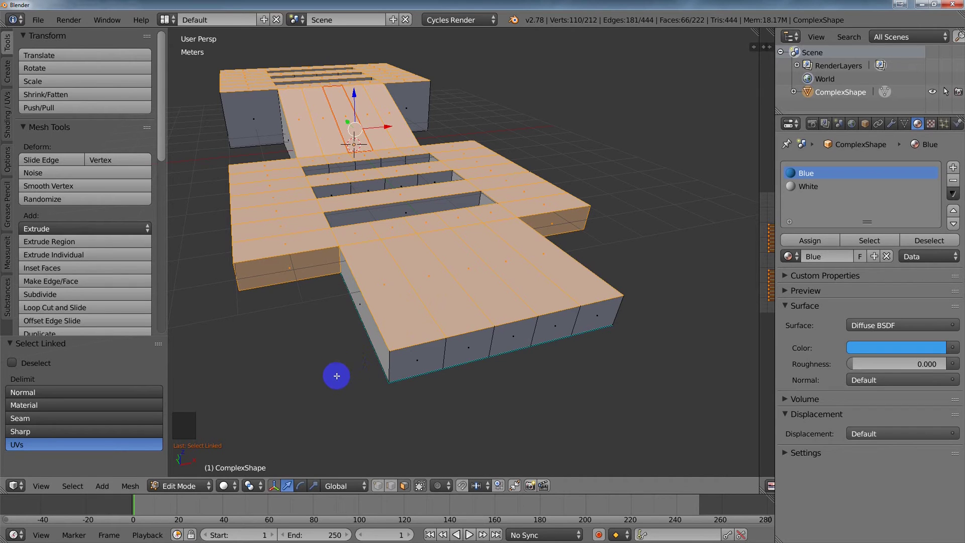
key("a")
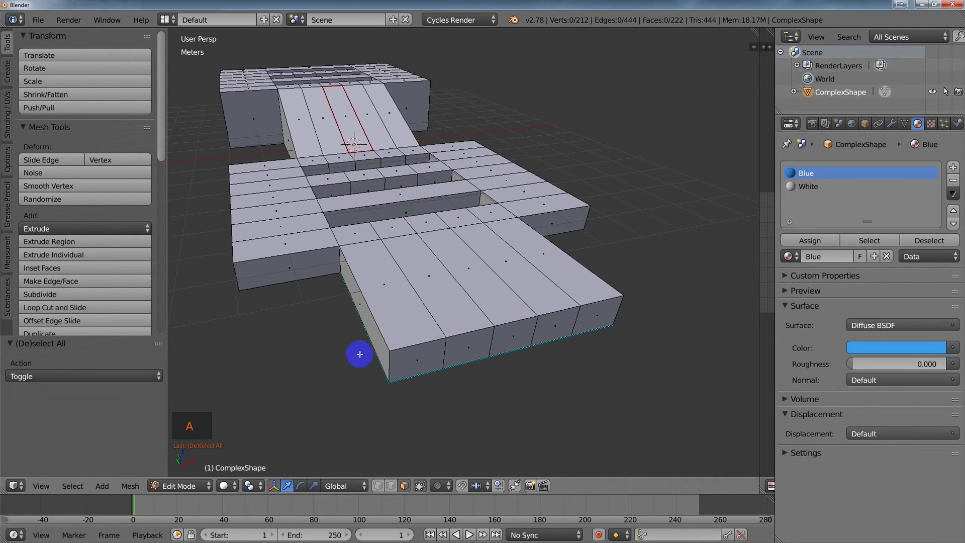
- Turn on the face normals display for the mesh
key("n")
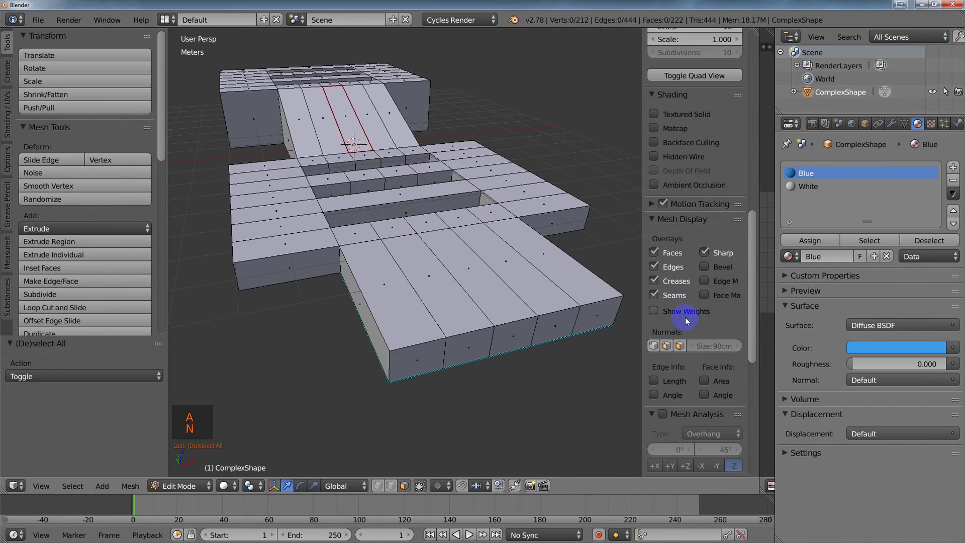
left_click(681, 345)
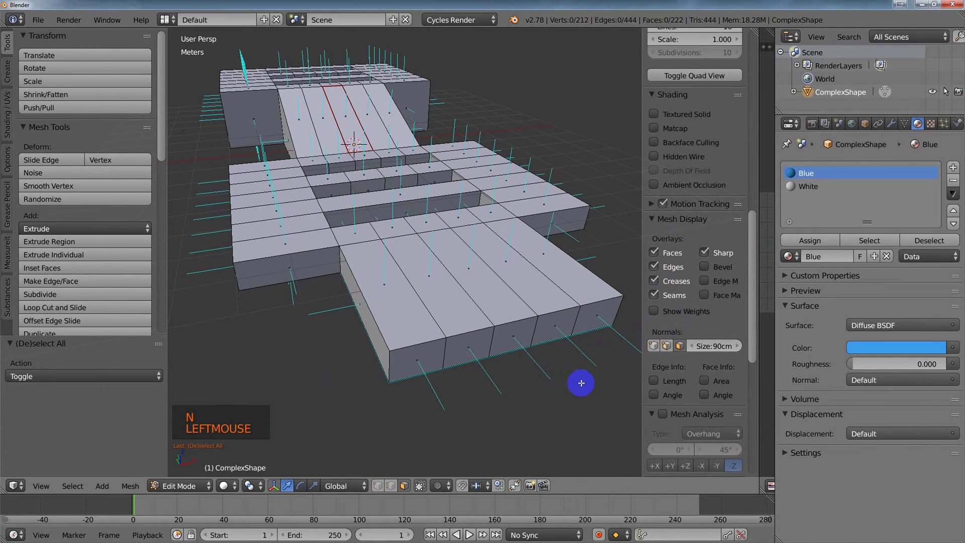
key("n")
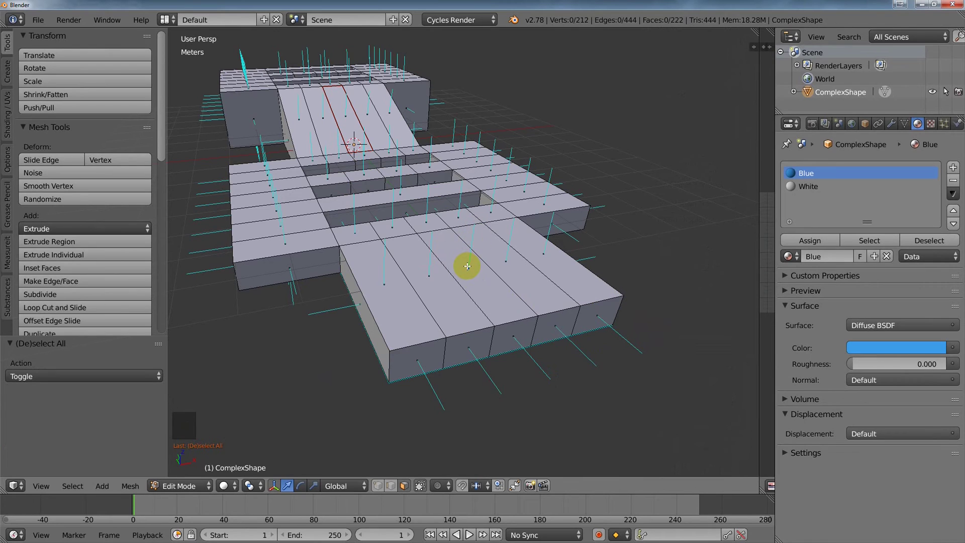
- Pick the front slab's middle top face and extend the selection with Select Linked Flat Faces
right_click(468, 267)
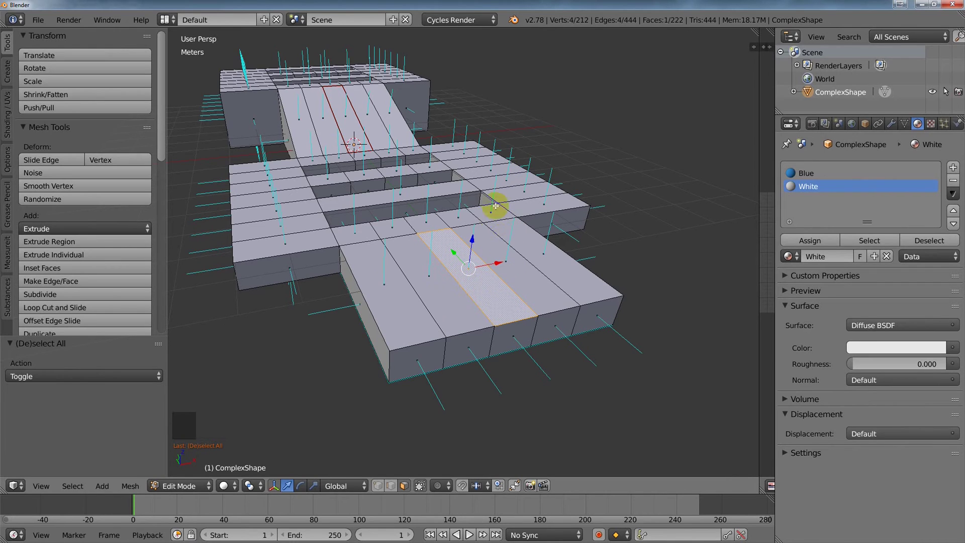
middle_click(491, 255)
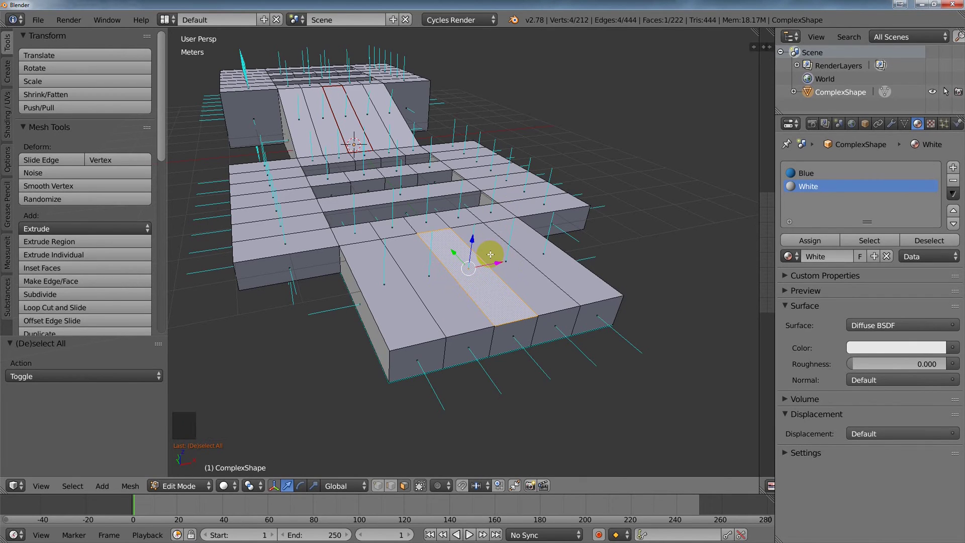
key("ctrl+alt+shift+f")
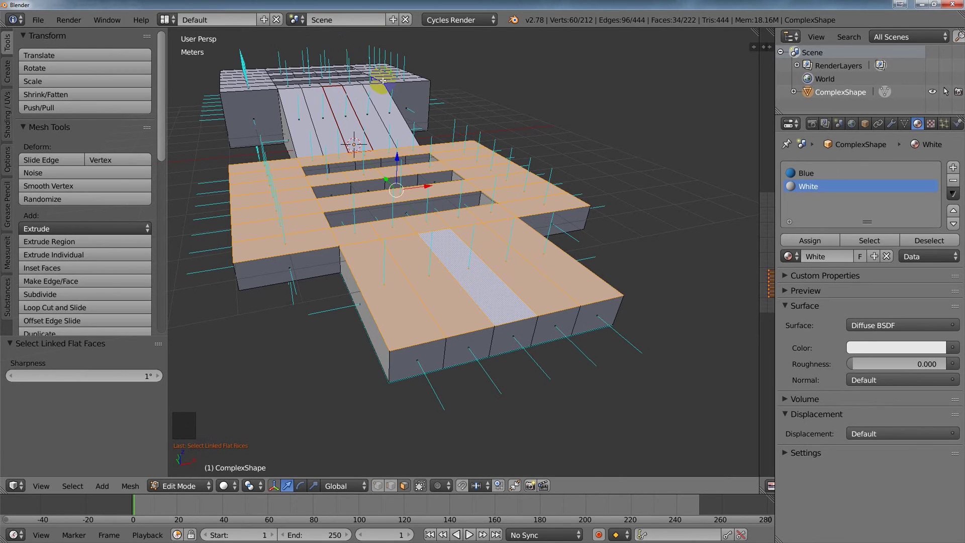
right_click(383, 55)
right_click(406, 214)
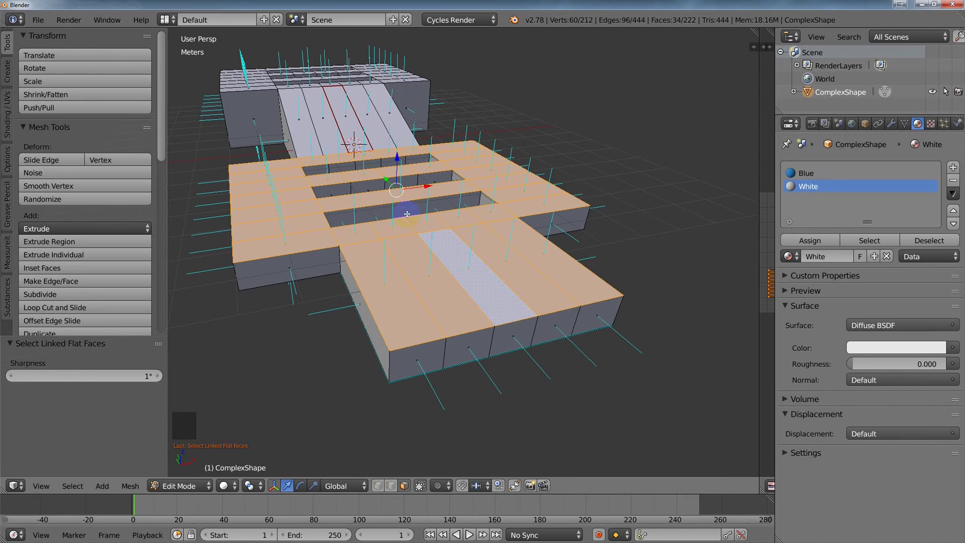
left_click(124, 377)
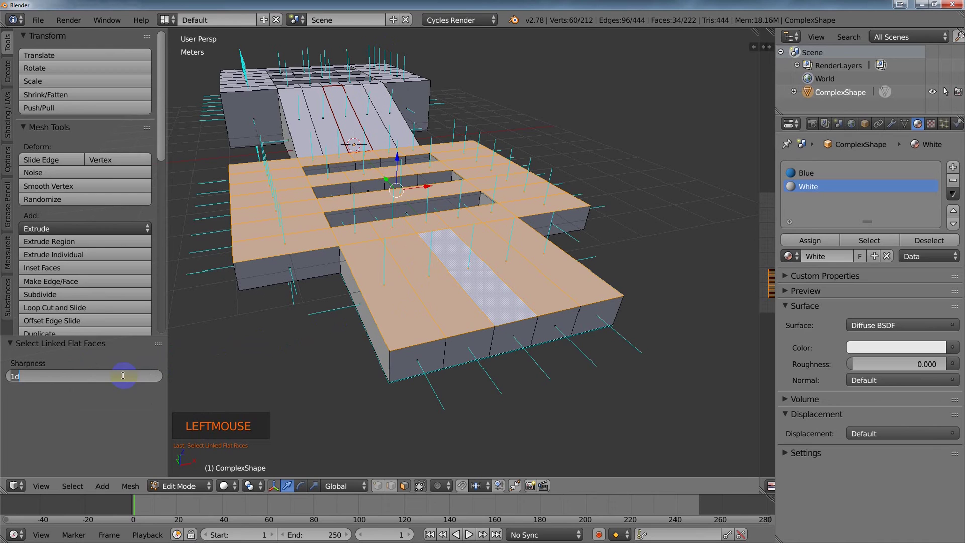
key("Return")
left_click(123, 376)
left_click(223, 355)
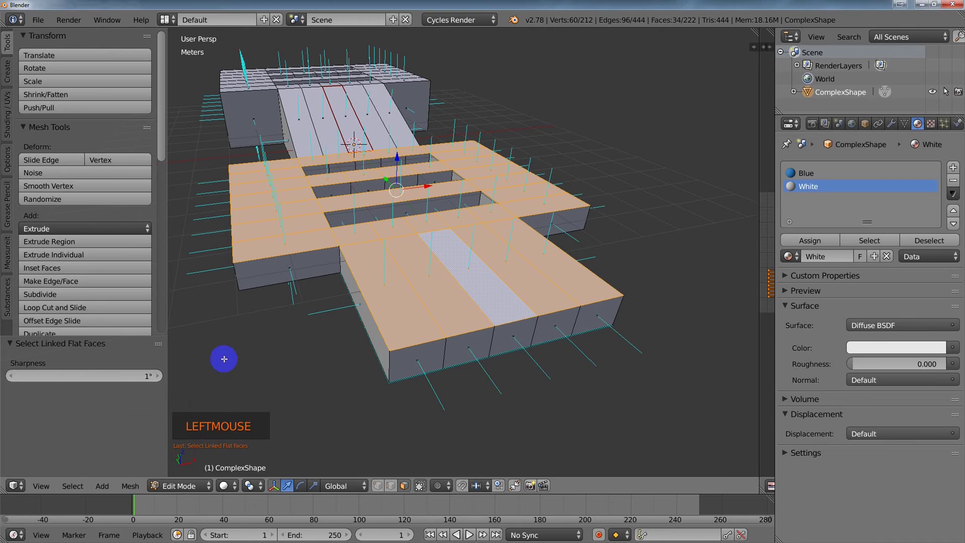
- Raise the Sharpness of the linked flat faces selection to 20° to include the ramp and the rear block's top
key("F6")
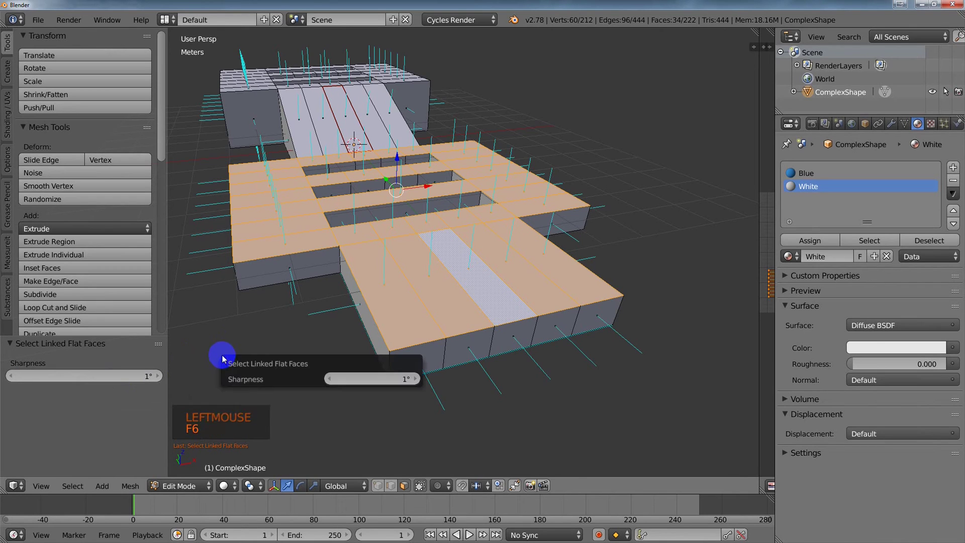
left_click(385, 378)
left_click_drag(384, 378, 450, 374)
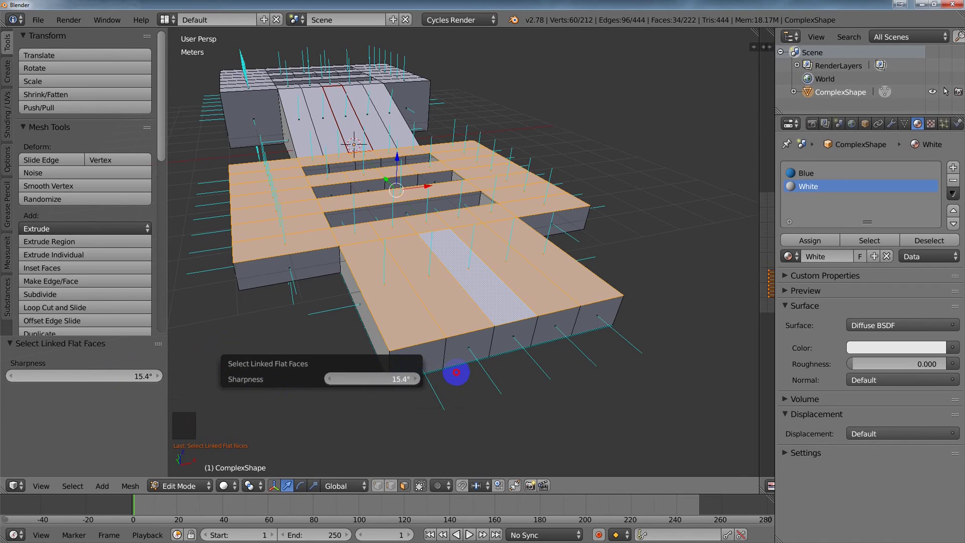
left_click_drag(455, 373, 423, 371)
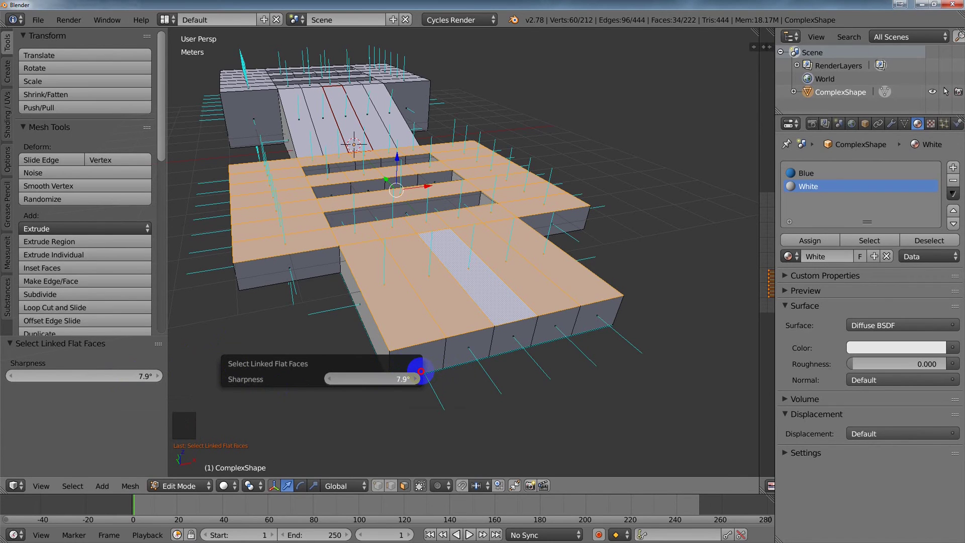
mouse_move(422, 370)
left_mouse_down()
mouse_move(498, 360)
mouse_move(376, 364)
mouse_move(434, 366)
left_mouse_up()
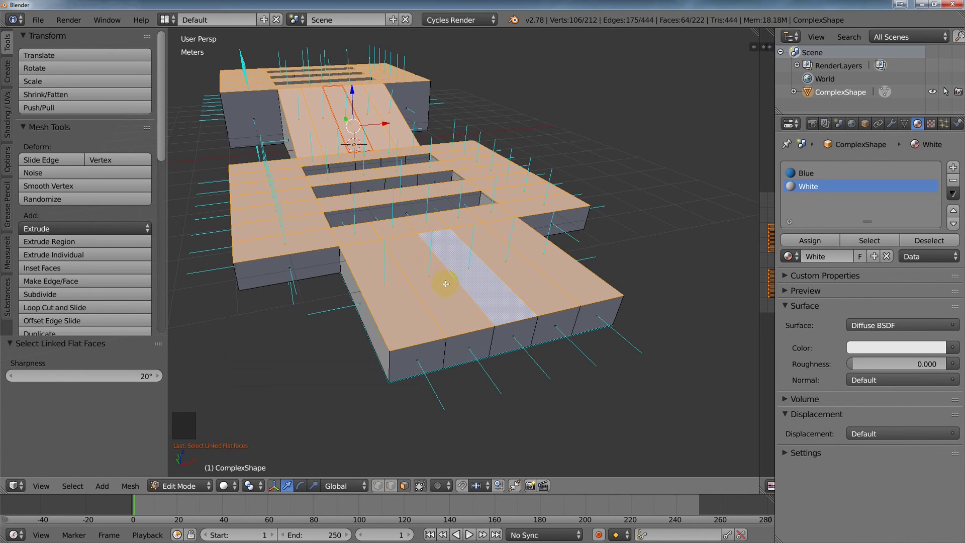
- Convert the selected flat faces to their outline edges with Select Boundary Loop
mouse_move(441, 278)
middle_mouse_down("shift")
mouse_move(439, 243)
mouse_move(484, 258)
mouse_move(457, 280)
middle_mouse_up("shift")
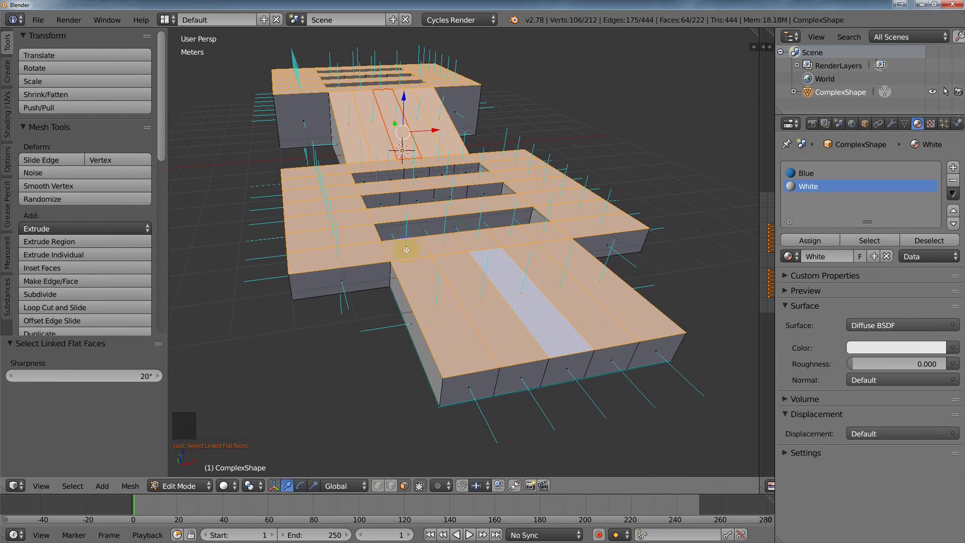
key("ctrl+e")
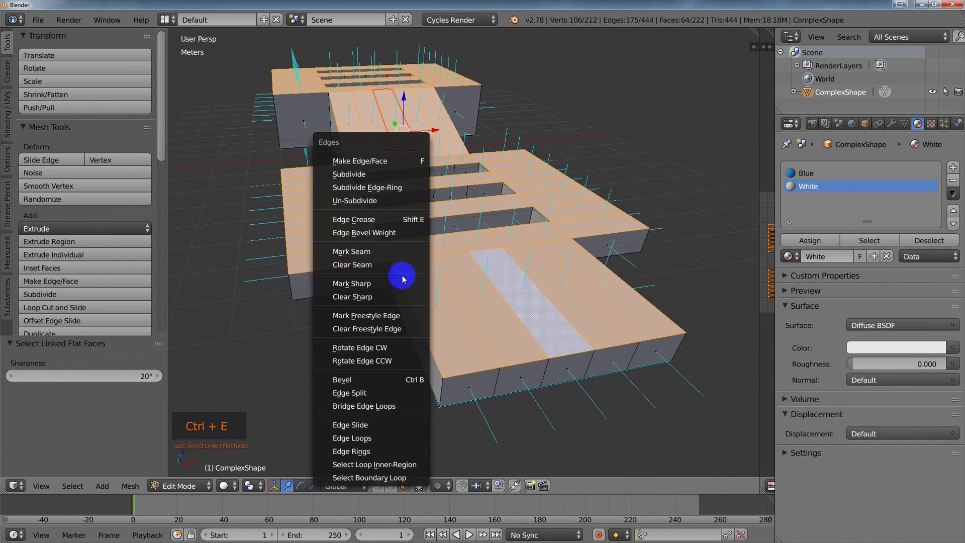
left_click(393, 486)
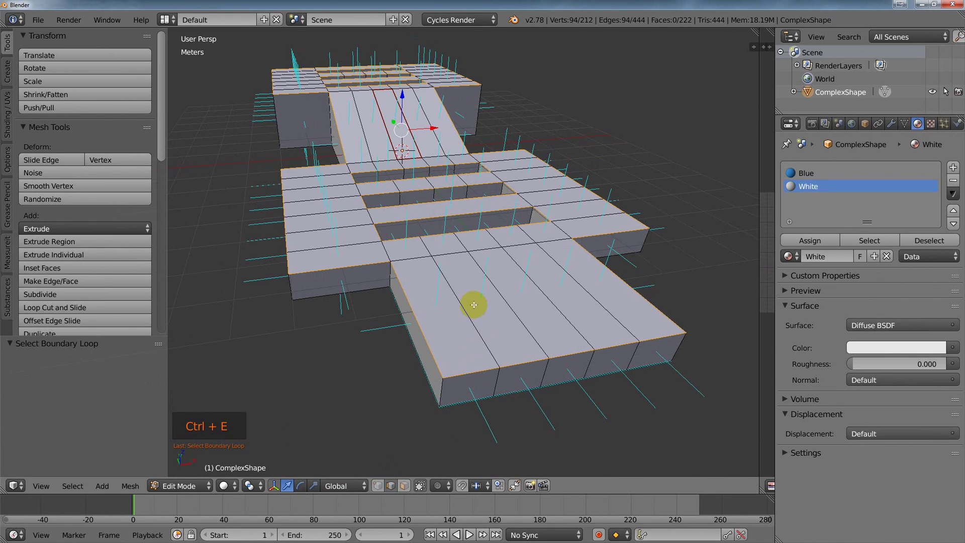
- Mark the selected outline edges of the top surfaces as seams
key("ctrl+e")
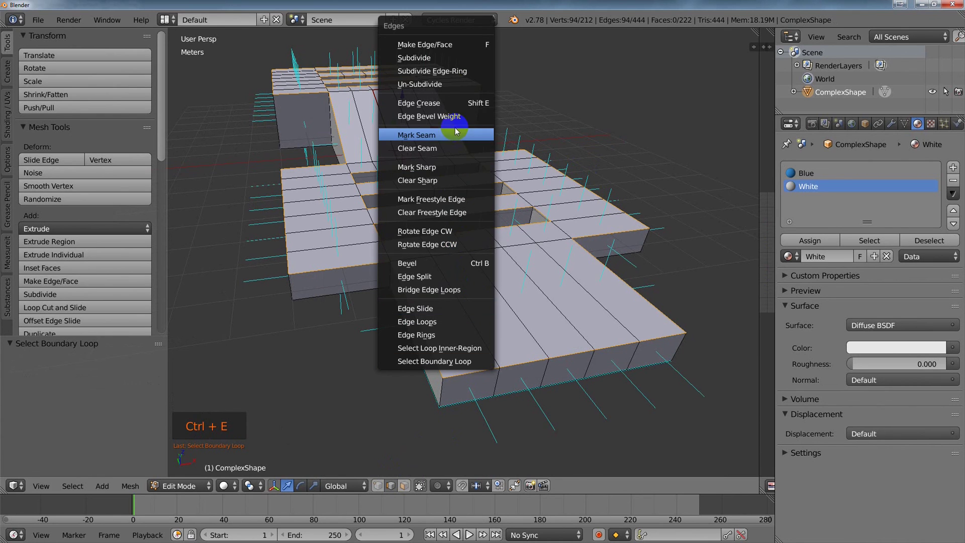
left_click(457, 129)
middle_click_drag(436, 160, 437, 183, "shift")
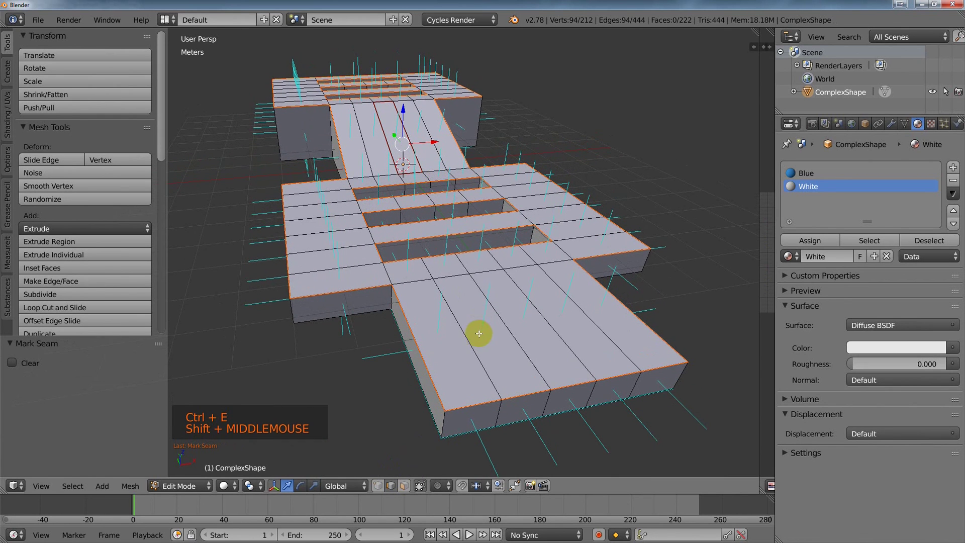
- In face selection mode, pick the front slab's second top face from the left and select its linked faces delimited by Seam
key("ctrl+Tab")
left_click(427, 329)
right_click(493, 340)
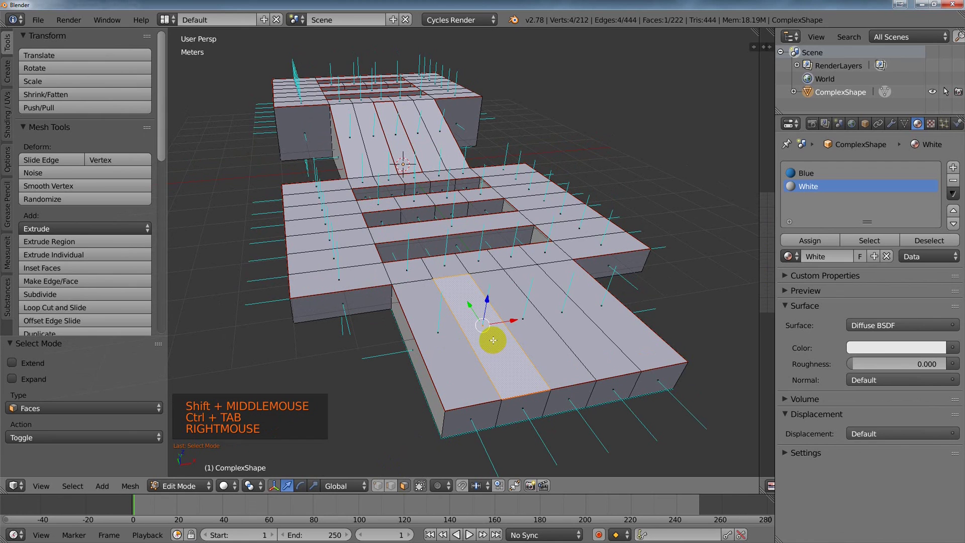
key("ctrl+l")
left_click(46, 404)
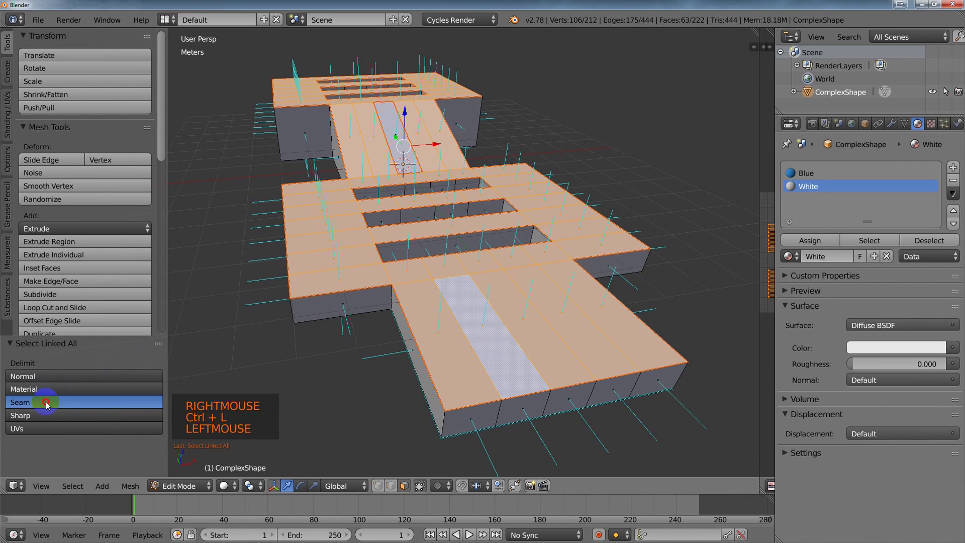
middle_click_drag(397, 222, 402, 224)
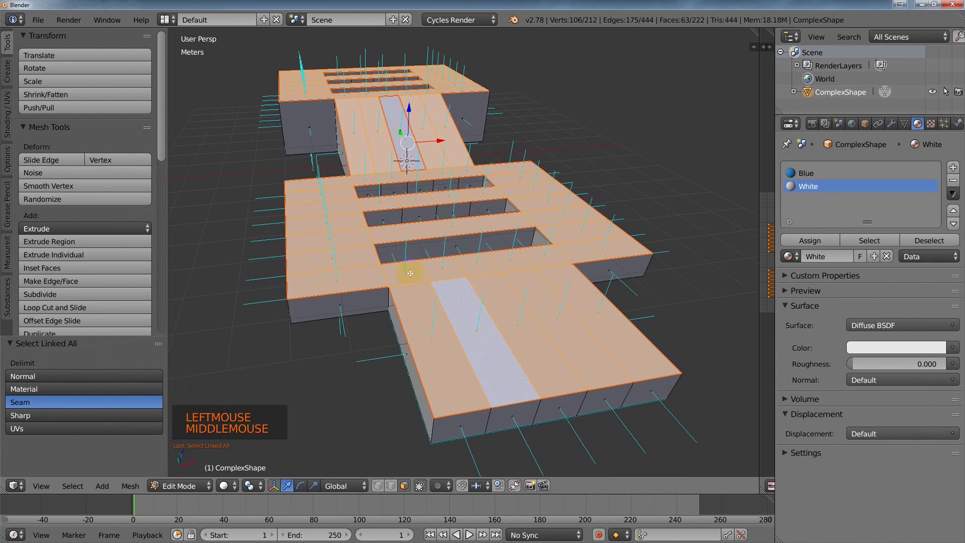
middle_click_drag(412, 272, 441, 273, "shift")
scroll(440, 275, "down", 1)
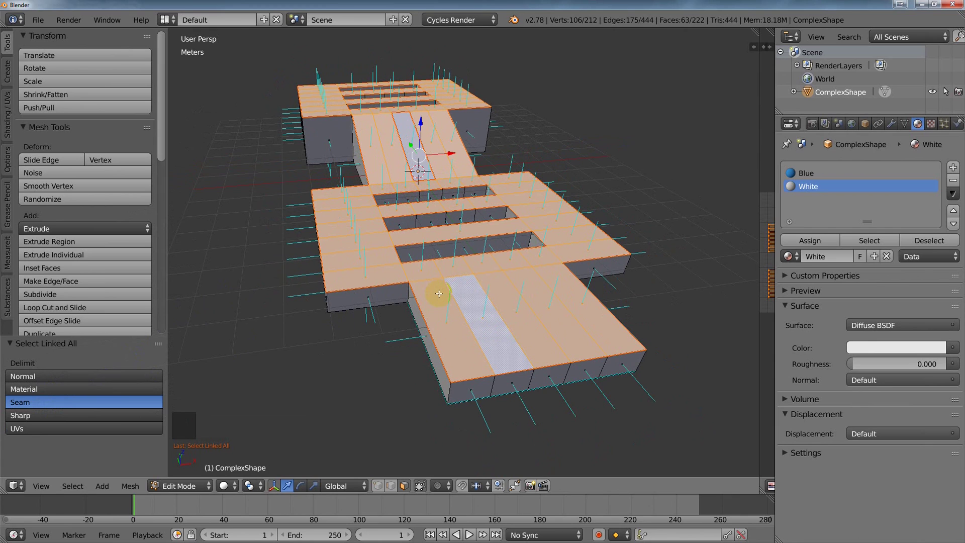
- Clear the selection and select only the leftmost top face of the front slab
key("a")
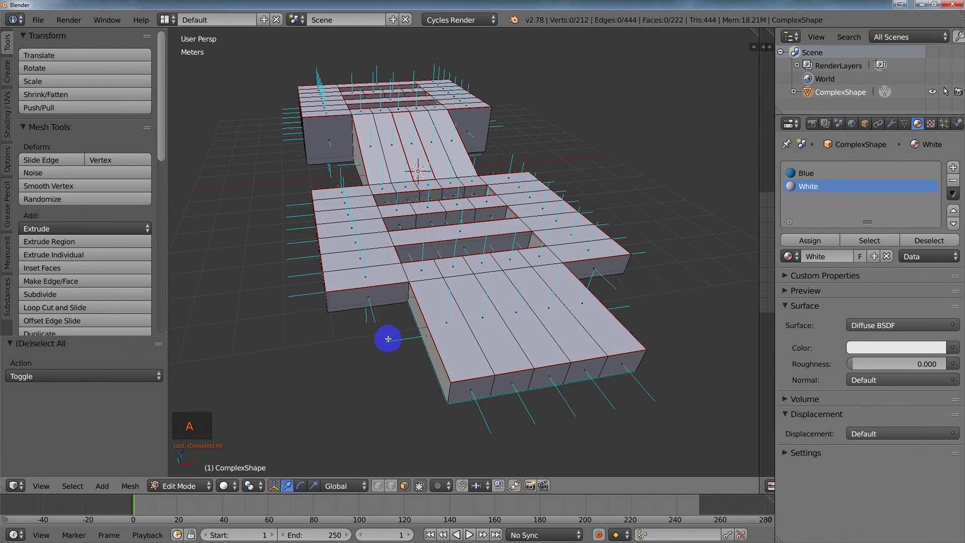
right_click(448, 312)
middle_click_drag(452, 316, 446, 322, "shift")
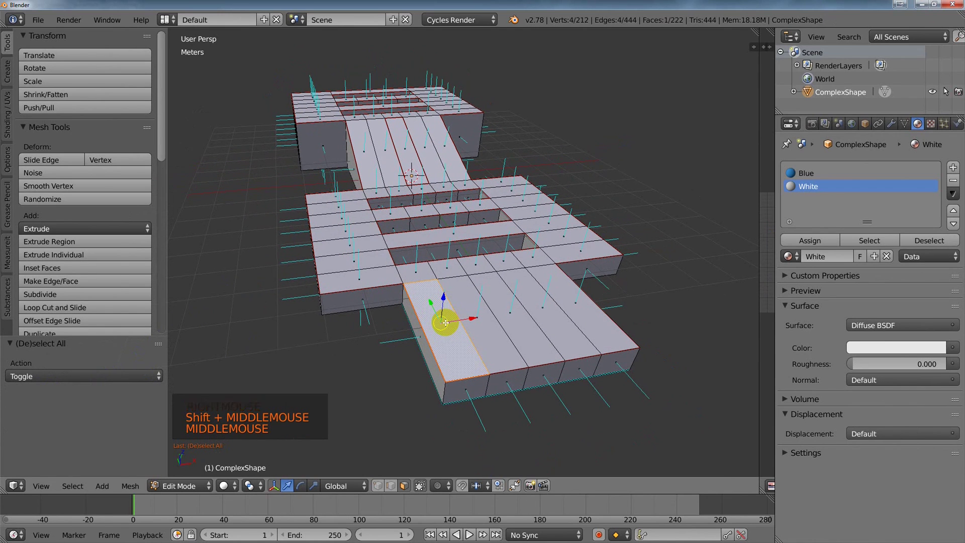
key("ctrl+f")
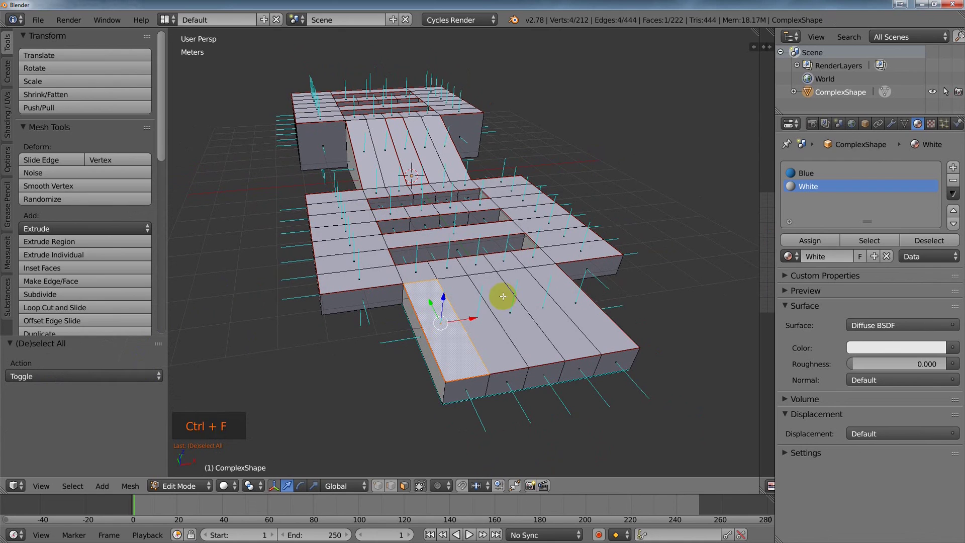
key("shift+g")
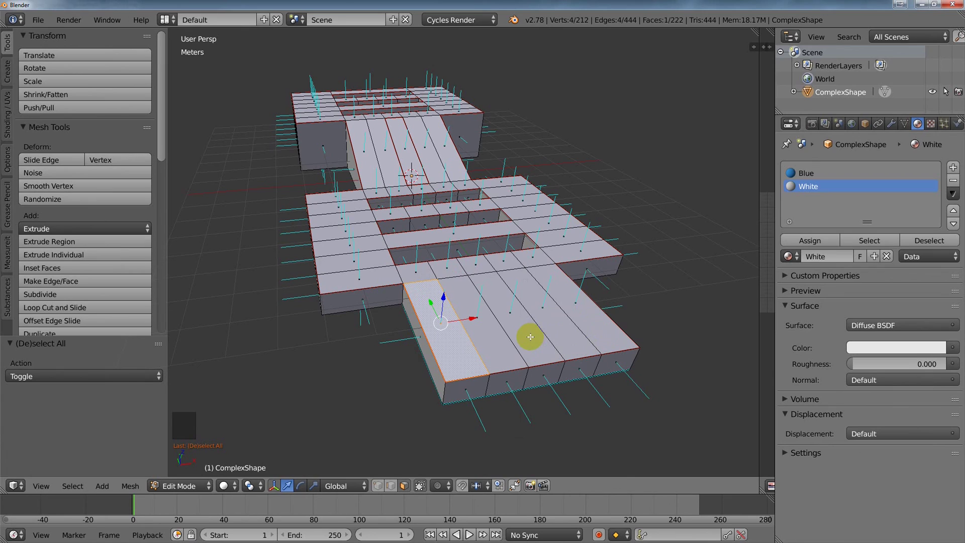
middle_click(524, 328)
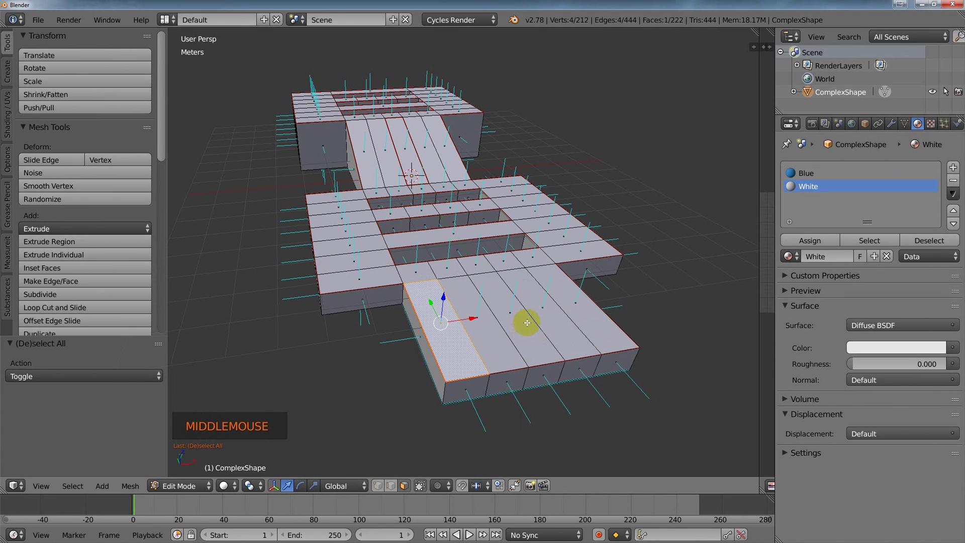